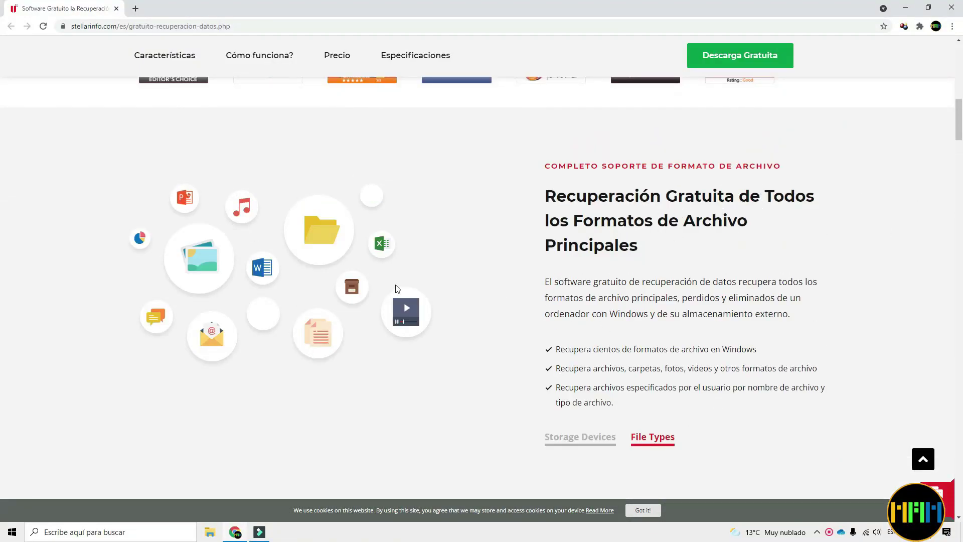
- Download the free Stellar Data Recovery installer and save it as StellarDataRecoveryFree in the Descargas folder
{"action": "scroll", "coordinate": [381, 285], "scroll_direction": "up", "scroll_amount": 10}
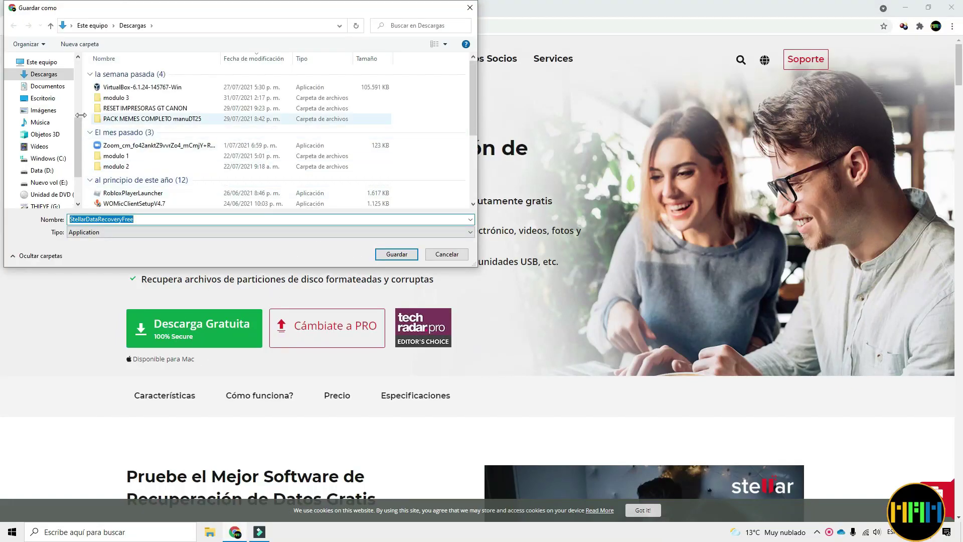
{"action": "left_click", "coordinate": [402, 258]}
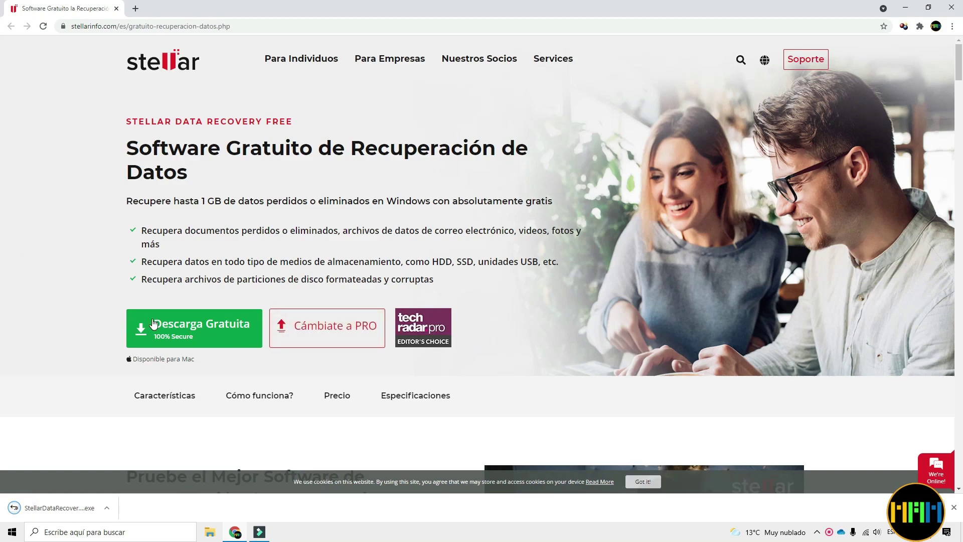
- Examine the edition comparison table for the recovery limits, features and prices of the Free through Toolkit versions
{"action": "left_click", "coordinate": [324, 332]}
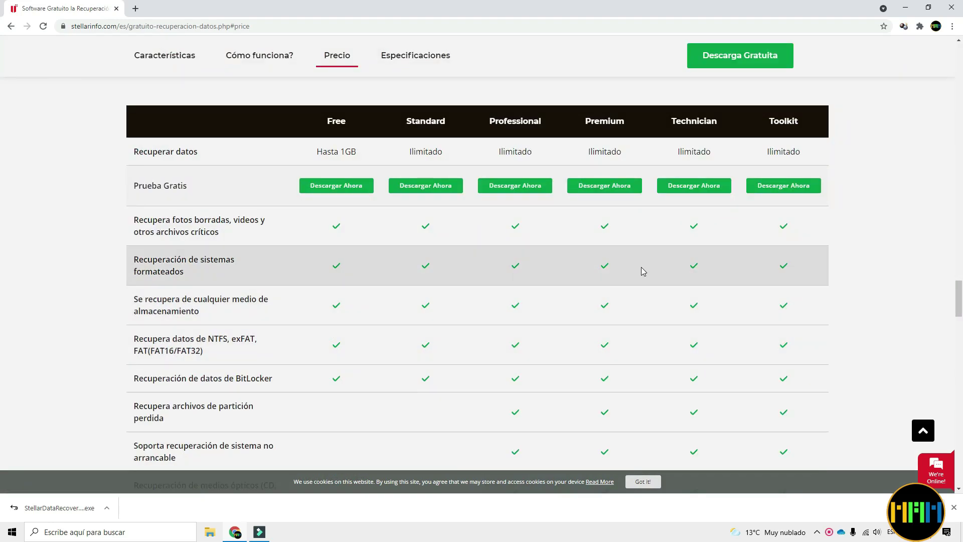
{"action": "scroll", "coordinate": [564, 268], "scroll_direction": "down", "scroll_amount": 1}
{"action": "scroll", "coordinate": [564, 268], "scroll_direction": "up", "scroll_amount": 1}
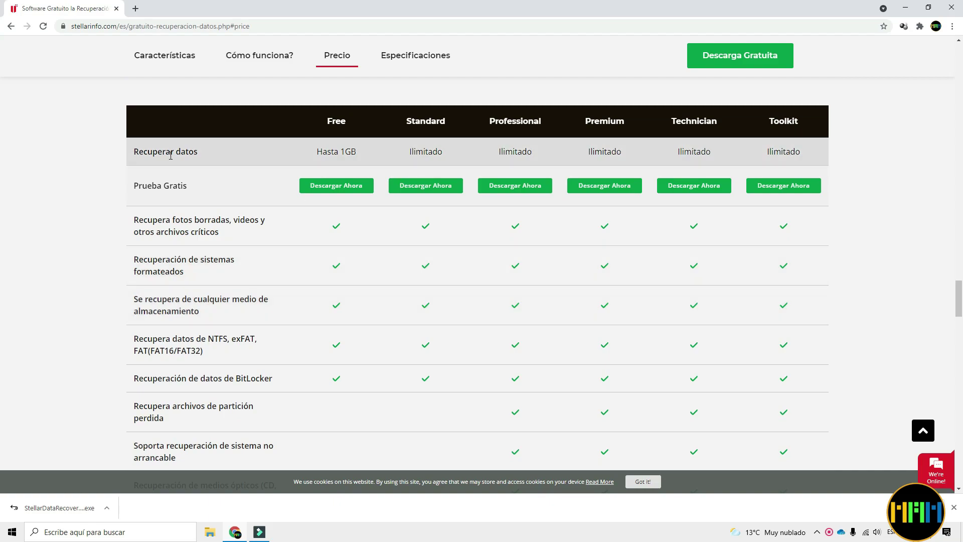
{"action": "scroll", "coordinate": [439, 243], "scroll_direction": "down", "scroll_amount": 8}
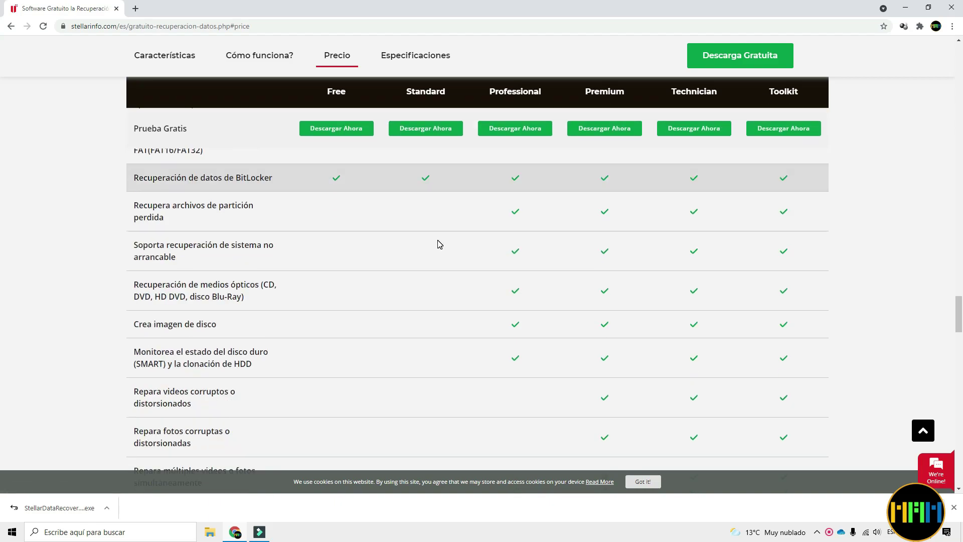
{"action": "scroll", "coordinate": [445, 292], "scroll_direction": "down", "scroll_amount": 4}
{"action": "scroll", "coordinate": [445, 291], "scroll_direction": "up", "scroll_amount": 15}
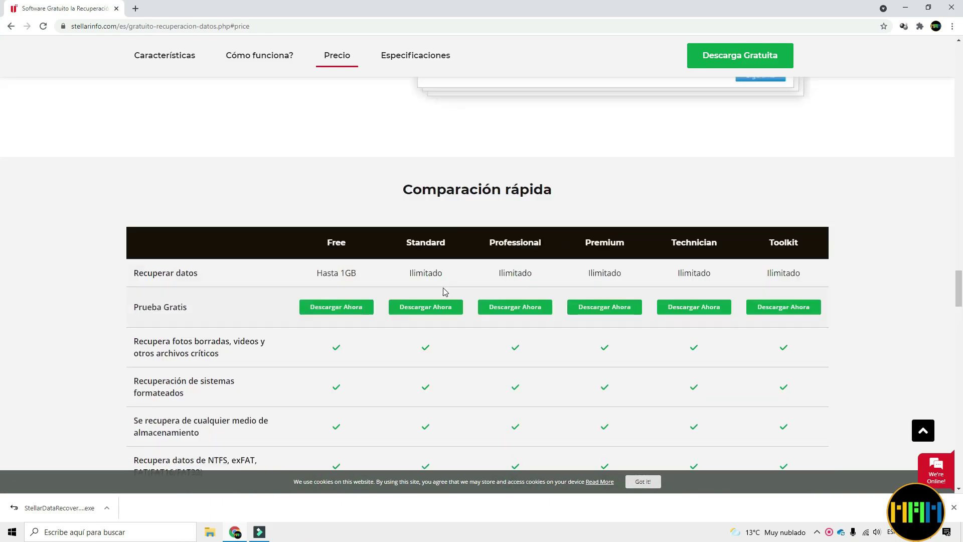
{"action": "scroll", "coordinate": [445, 289], "scroll_direction": "down", "scroll_amount": 2}
{"action": "scroll", "coordinate": [512, 181], "scroll_direction": "down", "scroll_amount": 2}
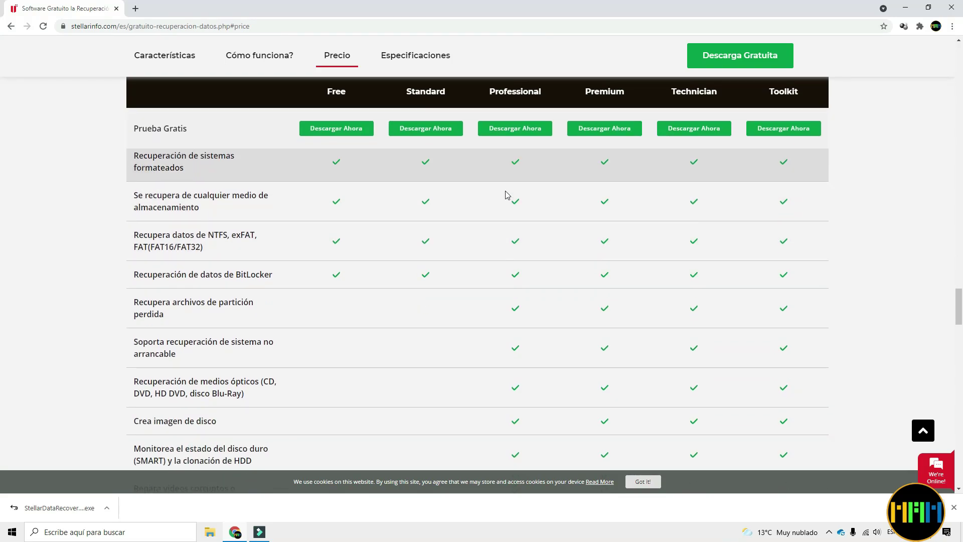
{"action": "scroll", "coordinate": [295, 281], "scroll_direction": "down", "scroll_amount": 6}
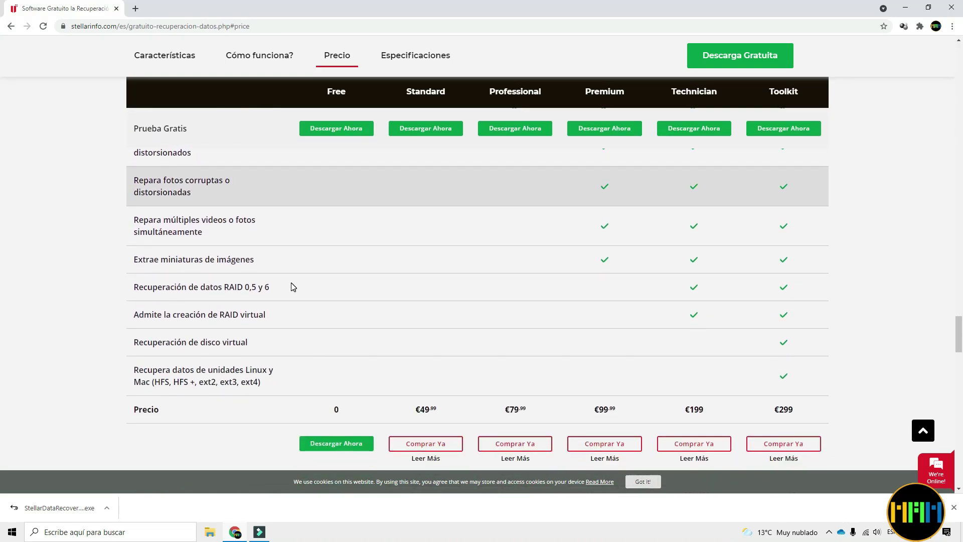
{"action": "scroll", "coordinate": [294, 286], "scroll_direction": "up", "scroll_amount": 2}
{"action": "scroll", "coordinate": [694, 215], "scroll_direction": "down", "scroll_amount": 2}
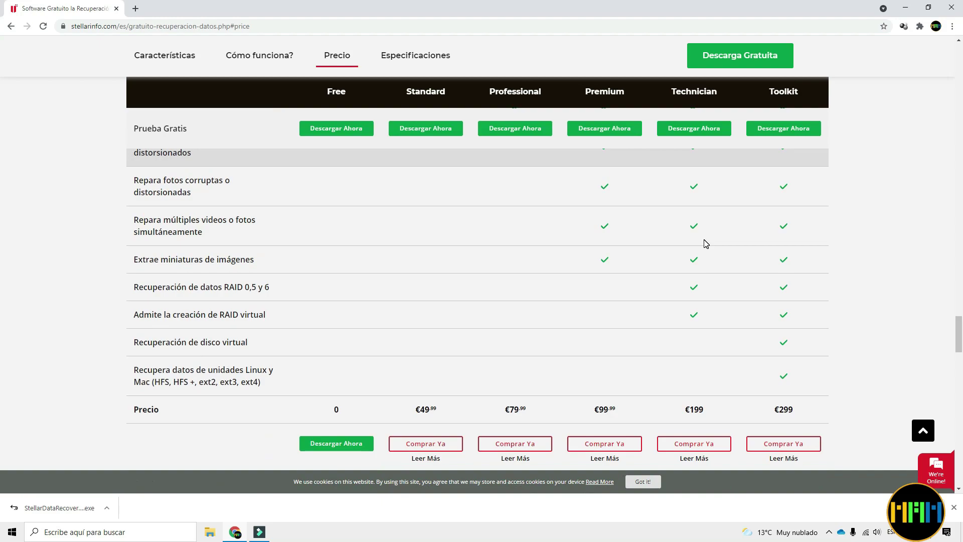
{"action": "scroll", "coordinate": [488, 256], "scroll_direction": "up", "scroll_amount": 15}
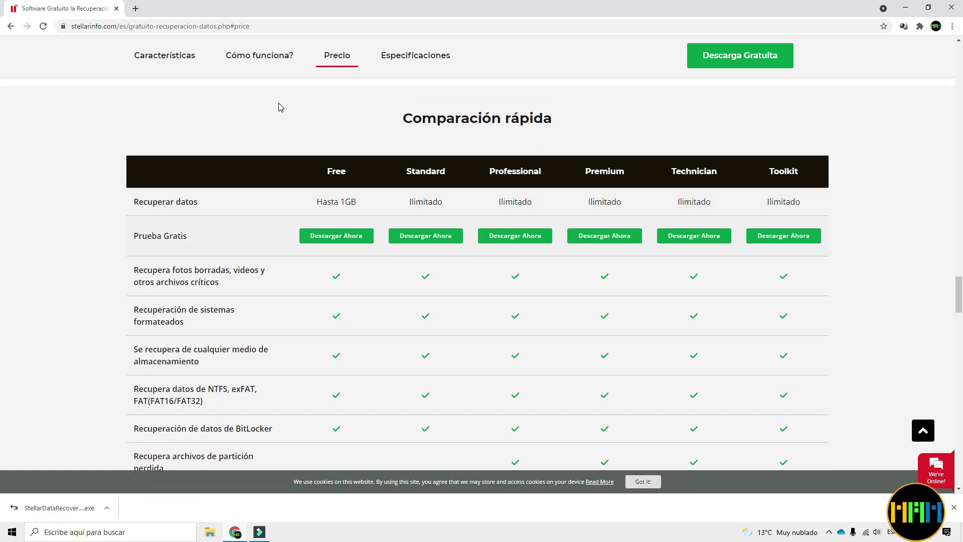
{"action": "left_click", "coordinate": [11, 26]}
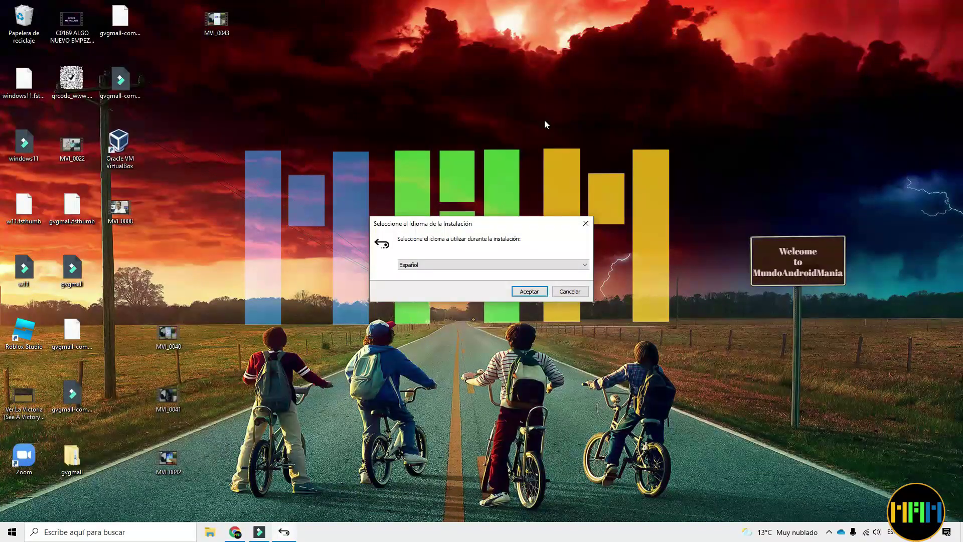
- Choose Español as the installation language and accept it
{"action": "left_click", "coordinate": [513, 265]}
{"action": "left_click", "coordinate": [514, 274]}
{"action": "left_click", "coordinate": [527, 292]}
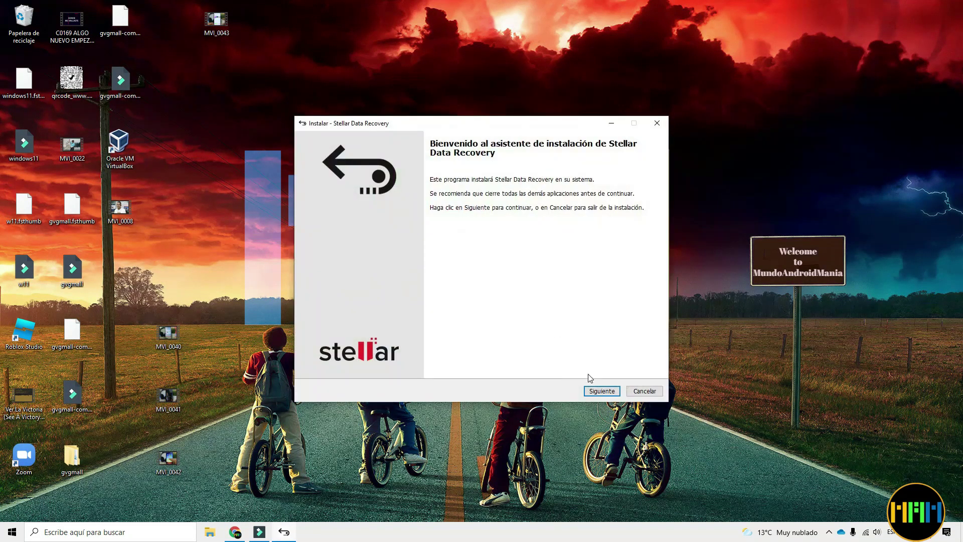
- Install Stellar Data Recovery in the default folder C:\Program Files\Stellar Data Recovery and finish the setup wizard
{"action": "left_click", "coordinate": [602, 390]}
{"action": "left_click", "coordinate": [602, 392]}
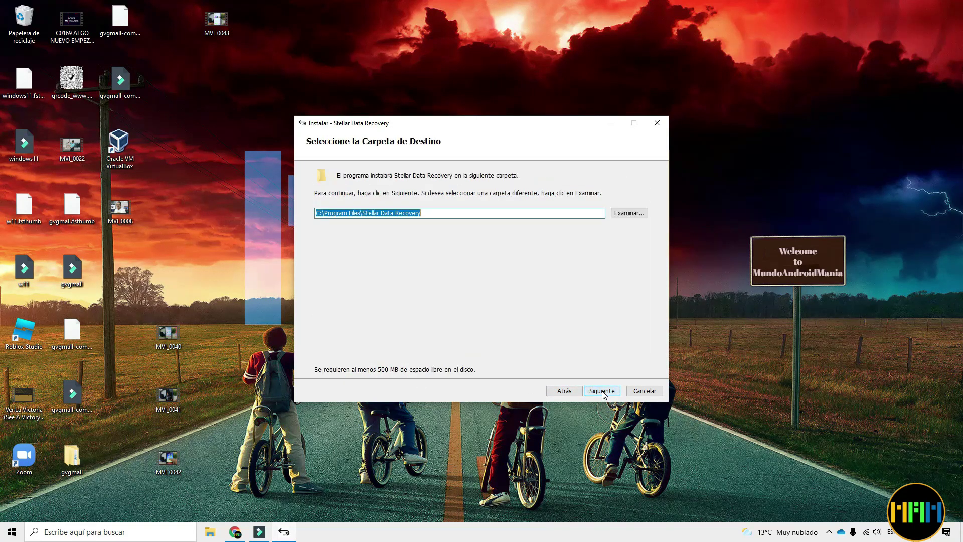
{"action": "left_click", "coordinate": [602, 392]}
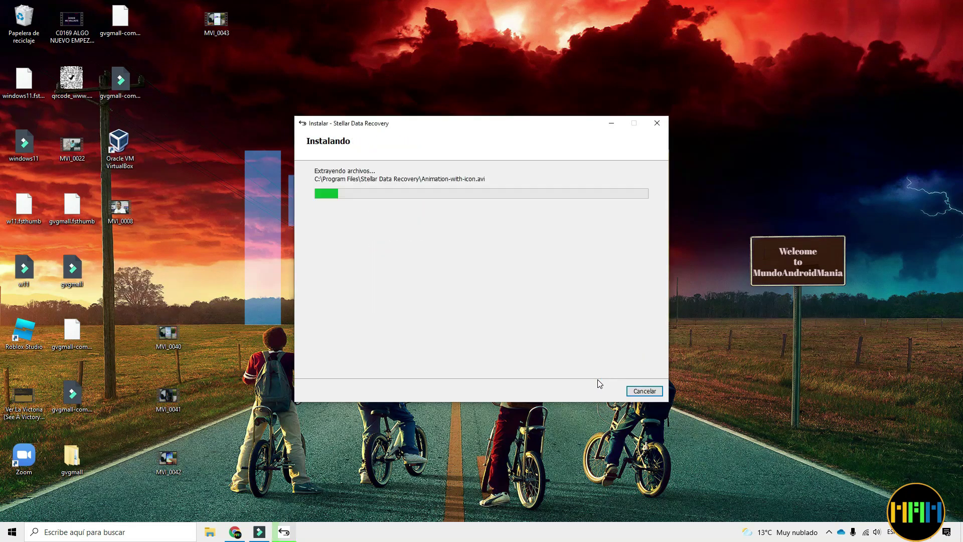
{"action": "left_click", "coordinate": [601, 393]}
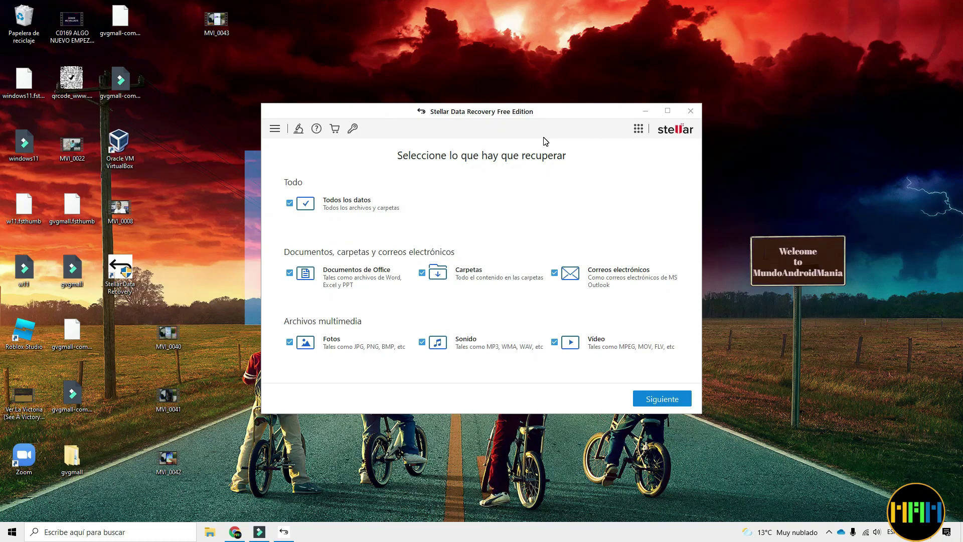
- Select all data types for recovery with Todos los datos and continue to the next stage
{"action": "left_click", "coordinate": [290, 204]}
{"action": "left_click", "coordinate": [290, 204]}
{"action": "left_click", "coordinate": [290, 204]}
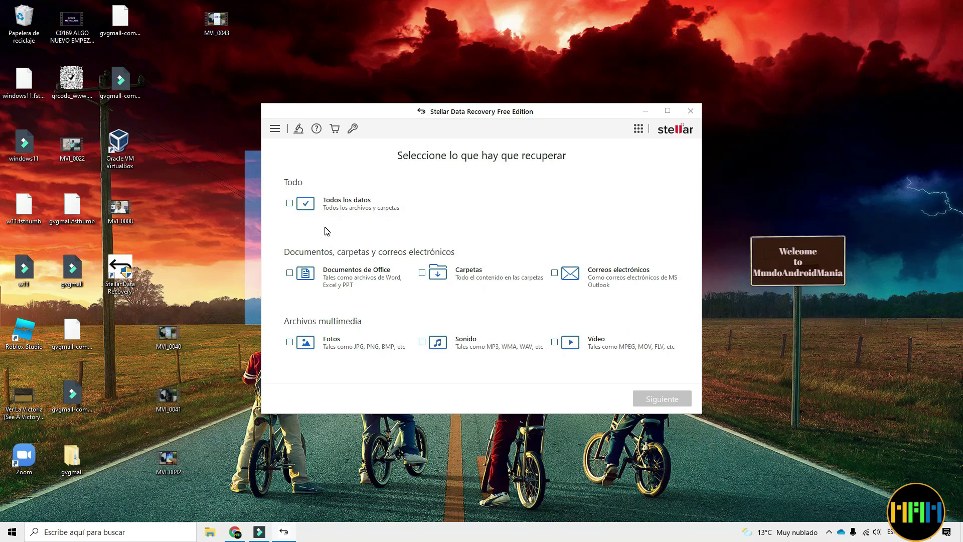
{"action": "left_click", "coordinate": [289, 204]}
{"action": "left_click", "coordinate": [664, 405]}
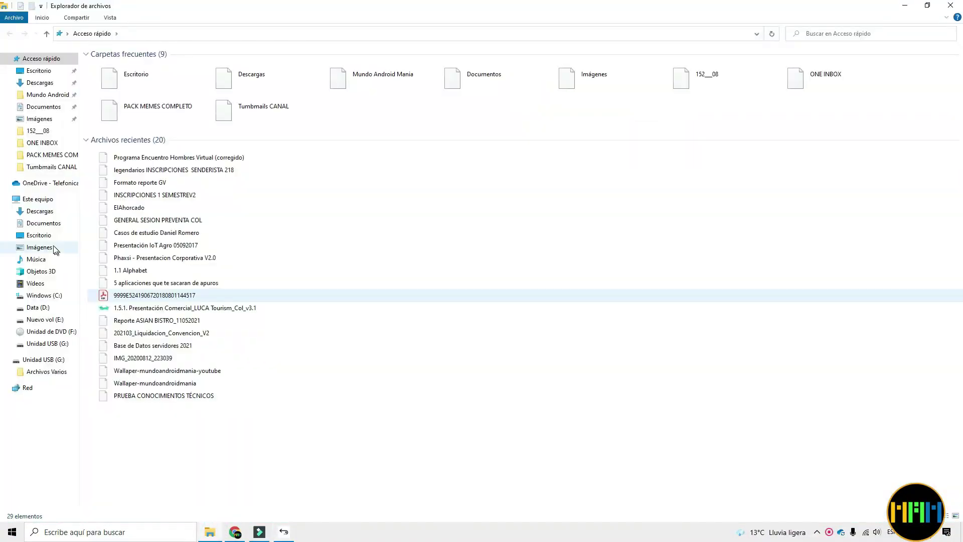
- Open the Archivos Varios folder on the Nuevo vol (E:) drive in File Explorer
{"action": "left_click", "coordinate": [37, 199]}
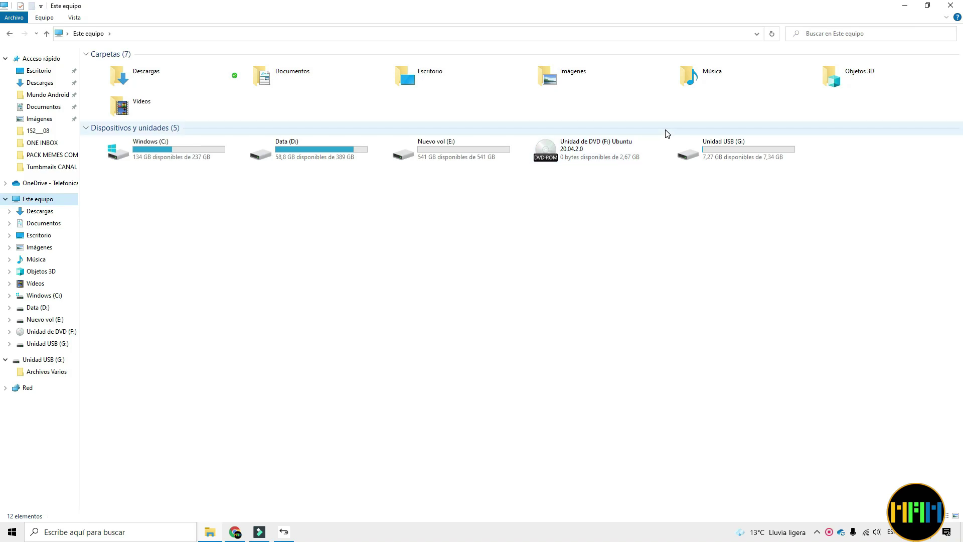
{"action": "double_click", "coordinate": [452, 155]}
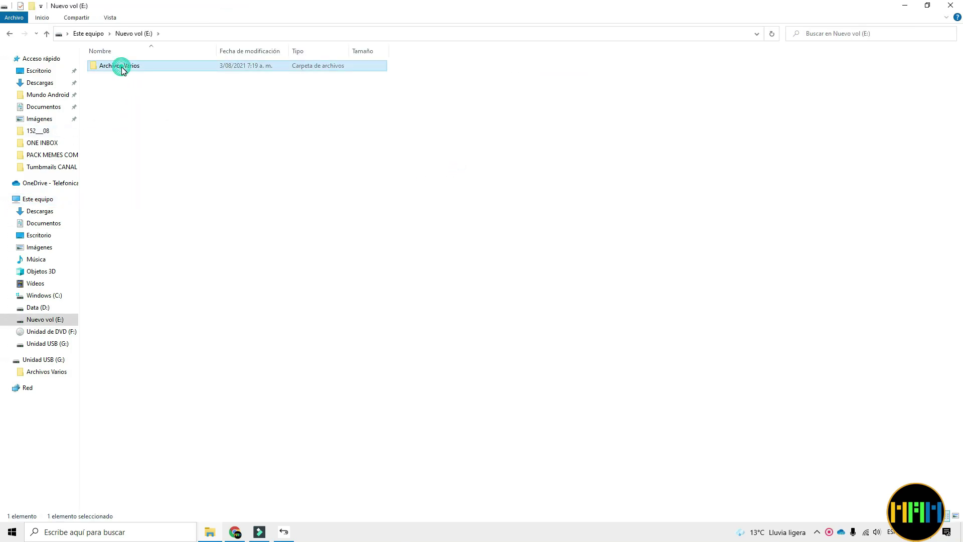
{"action": "double_click", "coordinate": [121, 66]}
- Play the #shorts Funda Gameboy Smartphone video and the Black_Moons audio file, closing each player after checking it
{"action": "double_click", "coordinate": [157, 64]}
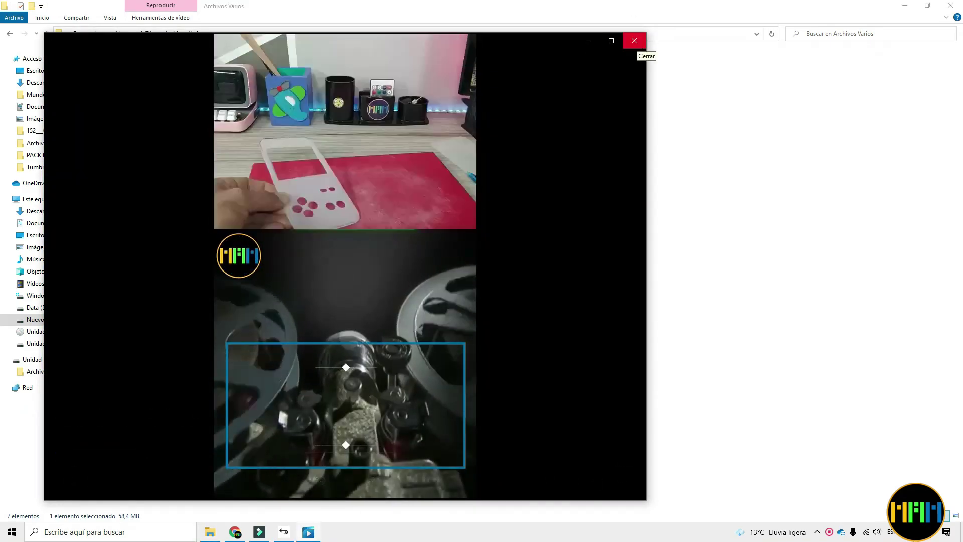
{"action": "left_click", "coordinate": [634, 44]}
{"action": "double_click", "coordinate": [128, 76]}
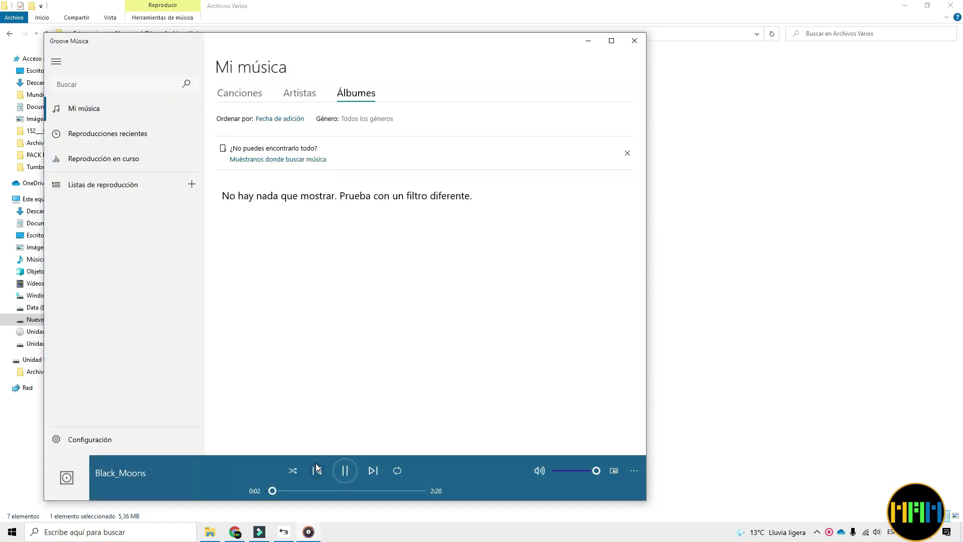
{"action": "left_click", "coordinate": [634, 40]}
- View the image IMG_20200812_223039 and the PDF Modulo_2_-_Estrategia_del_servicio, closing each one after checking it
{"action": "double_click", "coordinate": [128, 87]}
{"action": "key", "text": "alt+F4"}
{"action": "key", "text": "Down"}
{"action": "key", "text": "Return"}
{"action": "key", "text": "alt+F4"}
- Look through the Phaxsi - Presentacion Corporativa V2.0 presentation and close it
{"action": "key", "text": "Down"}
{"action": "key", "text": "Return"}
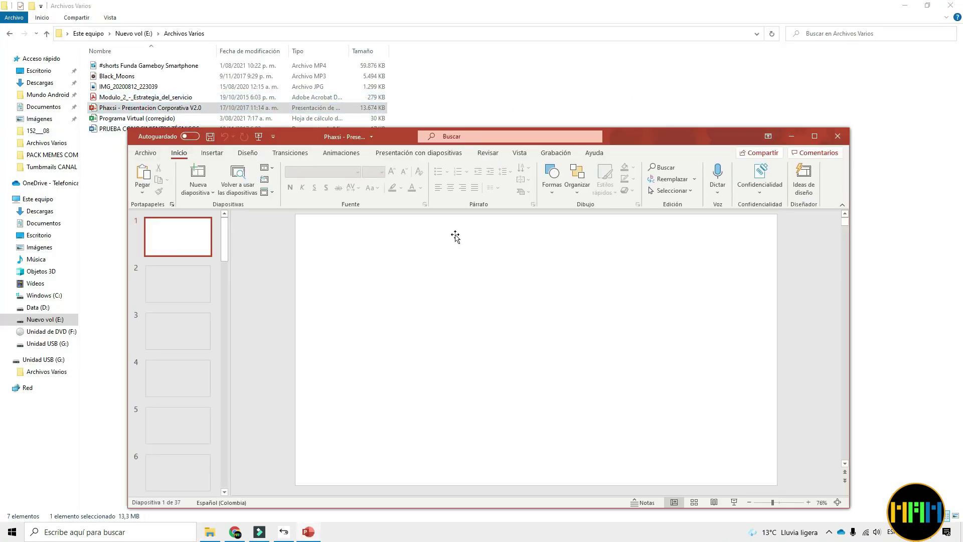
{"action": "scroll", "coordinate": [453, 301], "scroll_direction": "down", "scroll_amount": 8}
{"action": "key", "text": "alt+F4"}
- Check the Programa Virtual (corregido) spreadsheet and the PRUEBA CONOCIMIENTOS TÉCNICOS document, closing each one
{"action": "key", "text": "Down"}
{"action": "key", "text": "Return"}
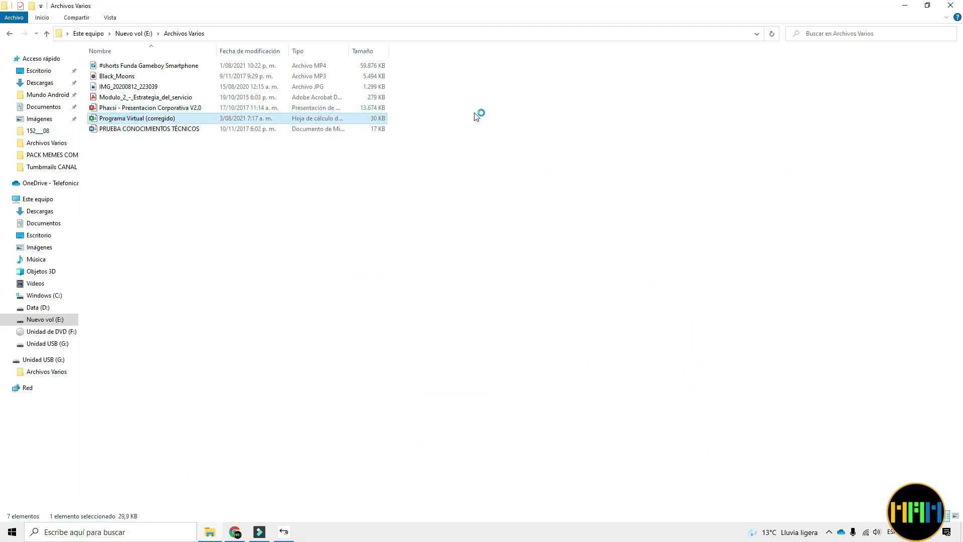
{"action": "key", "text": "alt+F4"}
{"action": "key", "text": "Down"}
{"action": "key", "text": "Return"}
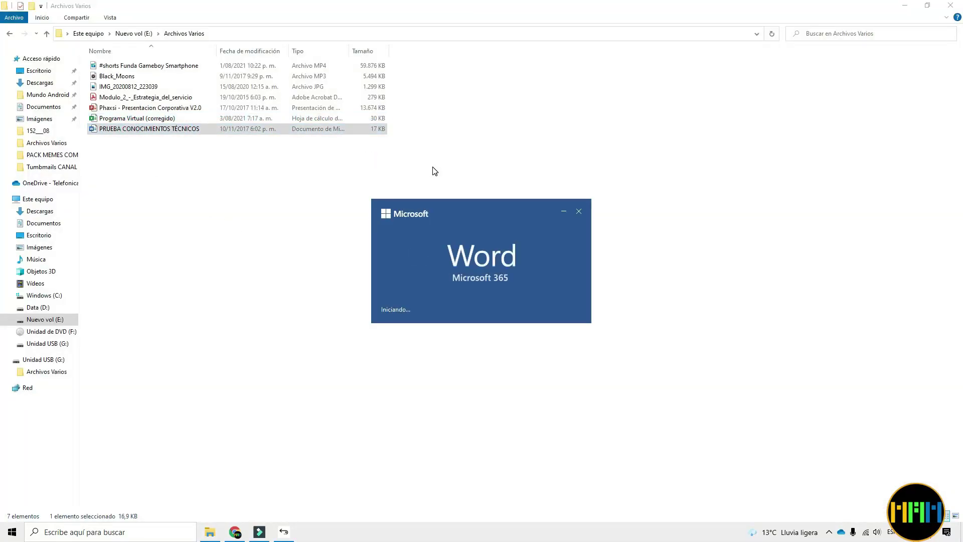
{"action": "key", "text": "alt+F4"}
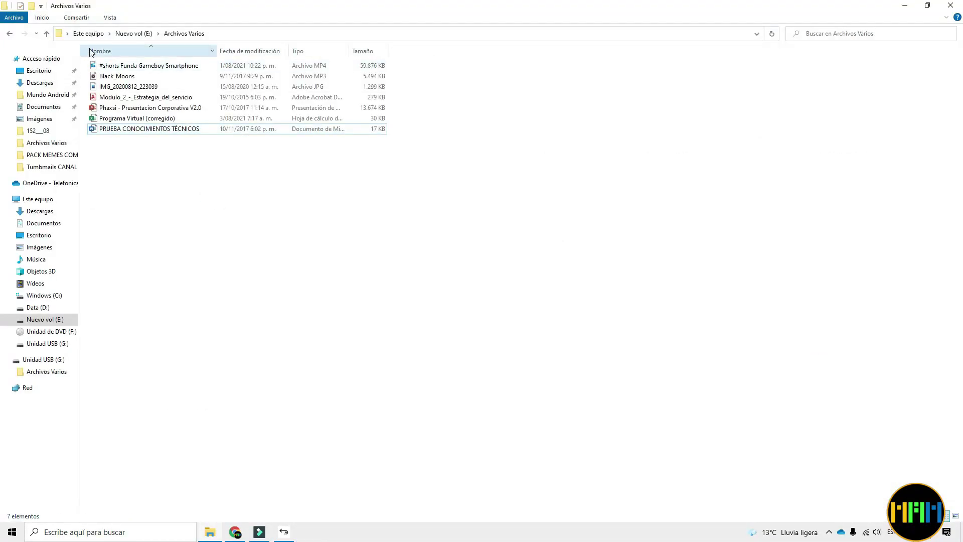
- Delete the Archivos Varios folder from the Nuevo vol (E:) drive and empty the Recycle Bin
{"action": "left_click", "coordinate": [143, 34]}
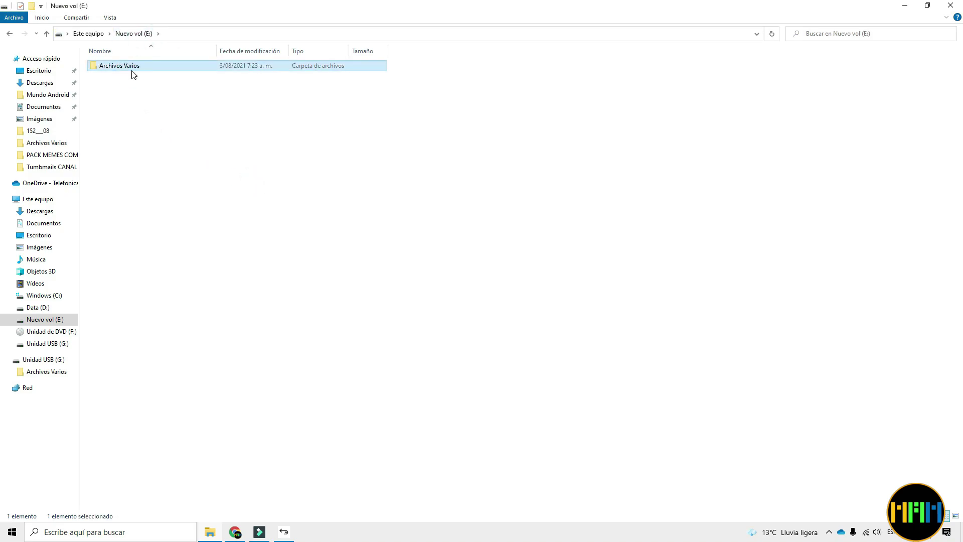
{"action": "key", "text": "Delete"}
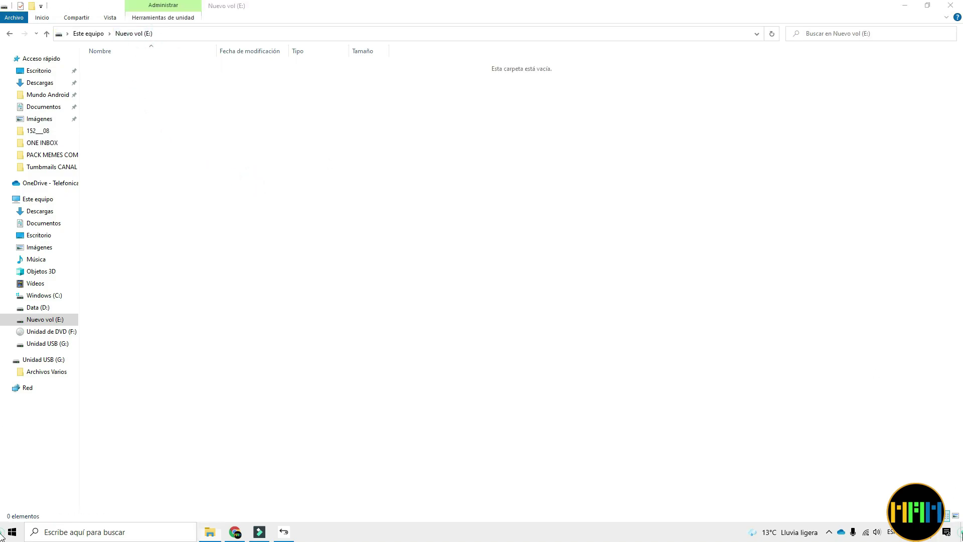
{"action": "key", "text": "super+d"}
{"action": "right_click", "coordinate": [30, 35]}
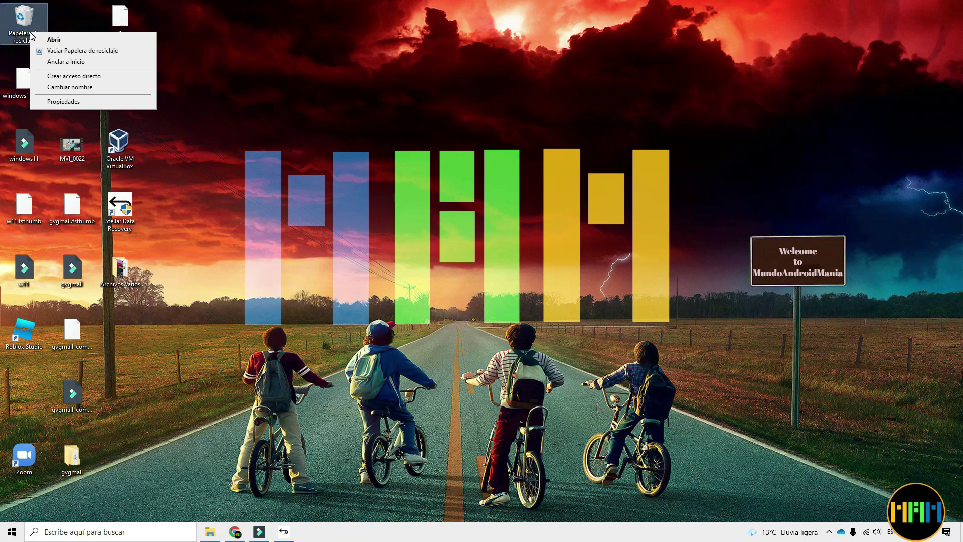
{"action": "left_click", "coordinate": [77, 49]}
{"action": "left_click", "coordinate": [510, 274]}
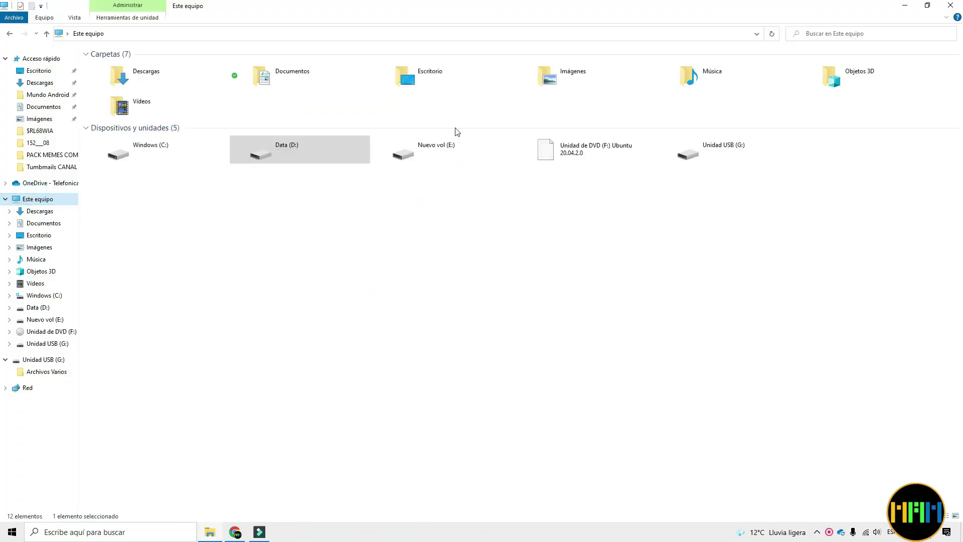
- Format the Nuevo vol (E:) drive as NTFS with 4096-byte allocation units and quick format turned off
{"action": "double_click", "coordinate": [456, 153]}
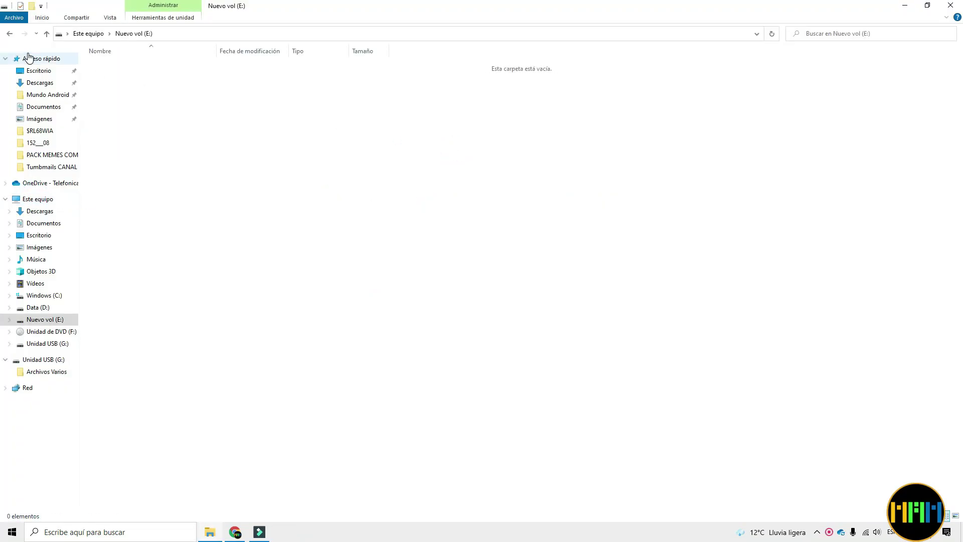
{"action": "left_click", "coordinate": [10, 34]}
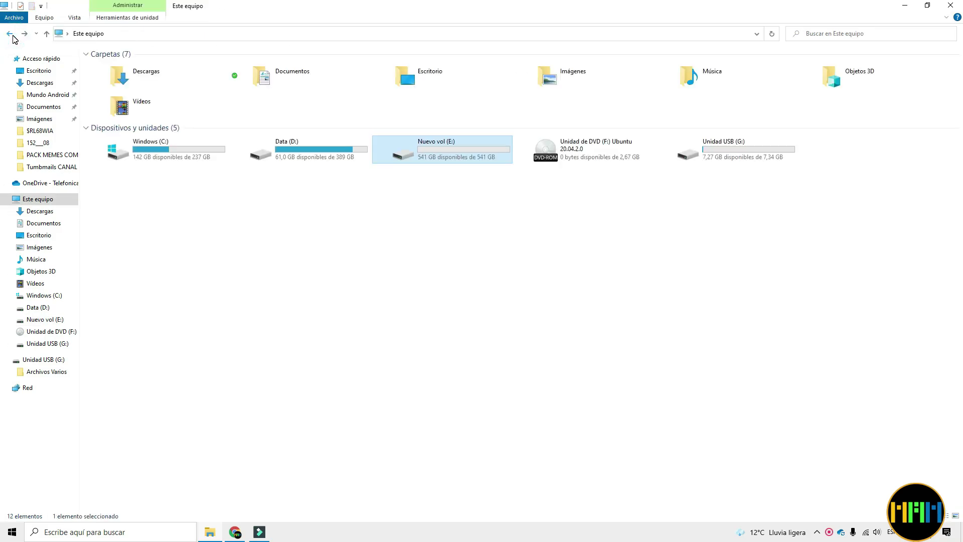
{"action": "right_click", "coordinate": [430, 154]}
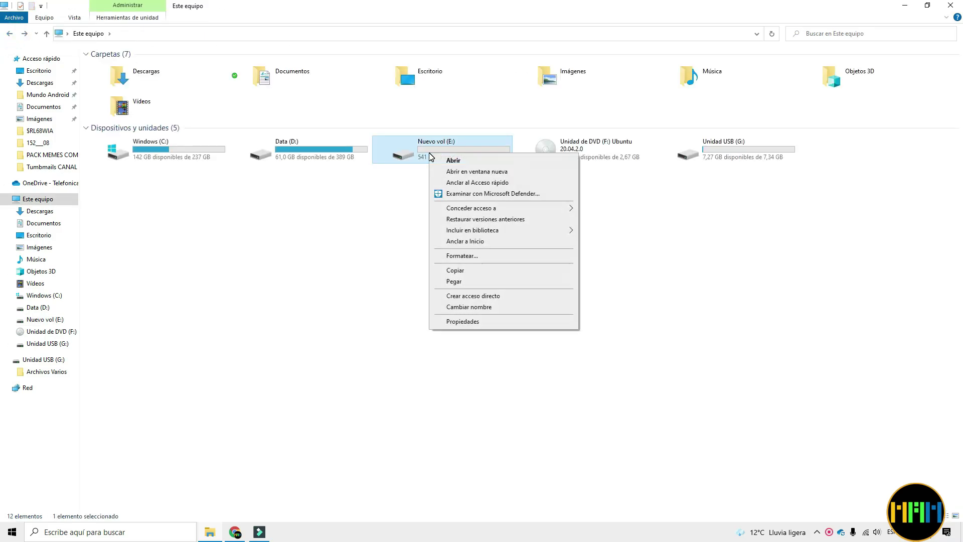
{"action": "left_click", "coordinate": [462, 256]}
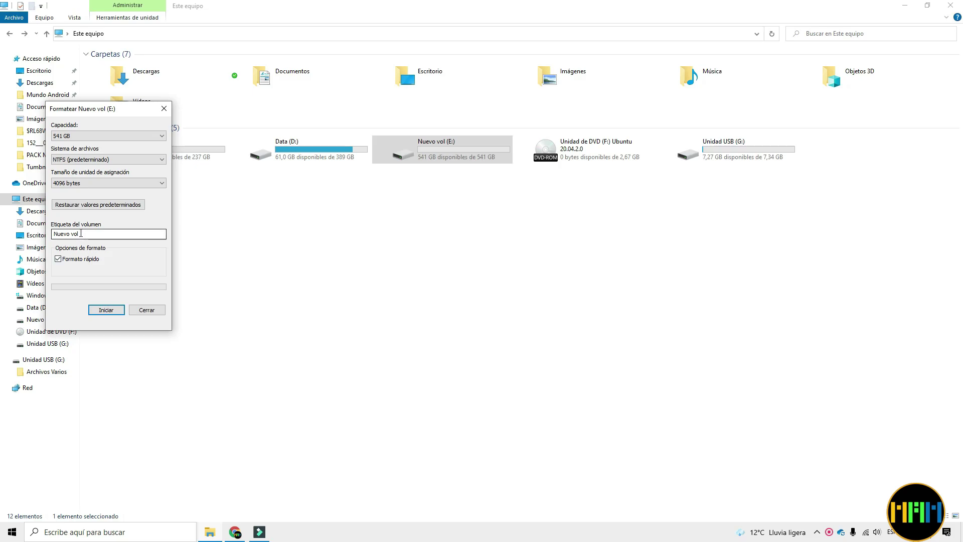
{"action": "left_click", "coordinate": [58, 259]}
{"action": "left_click", "coordinate": [114, 314]}
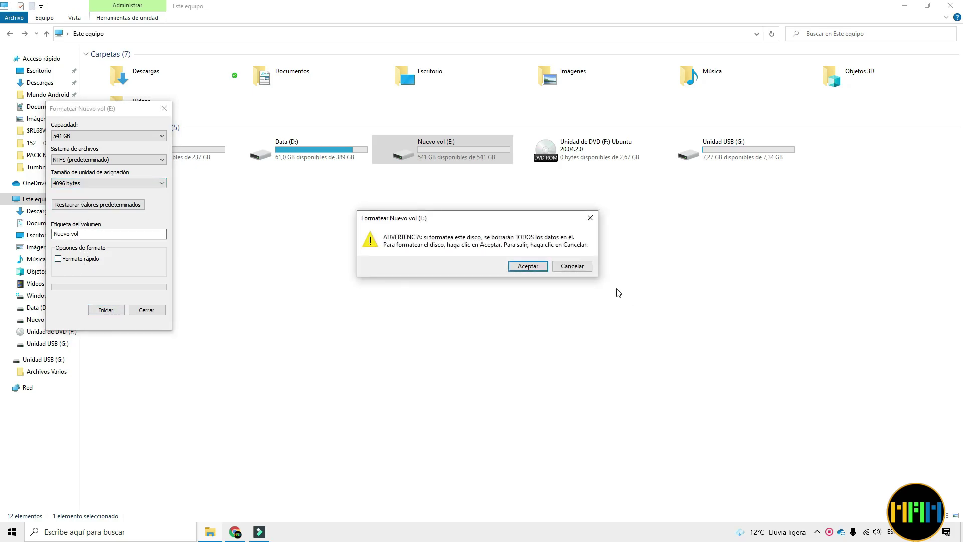
{"action": "left_click", "coordinate": [526, 267]}
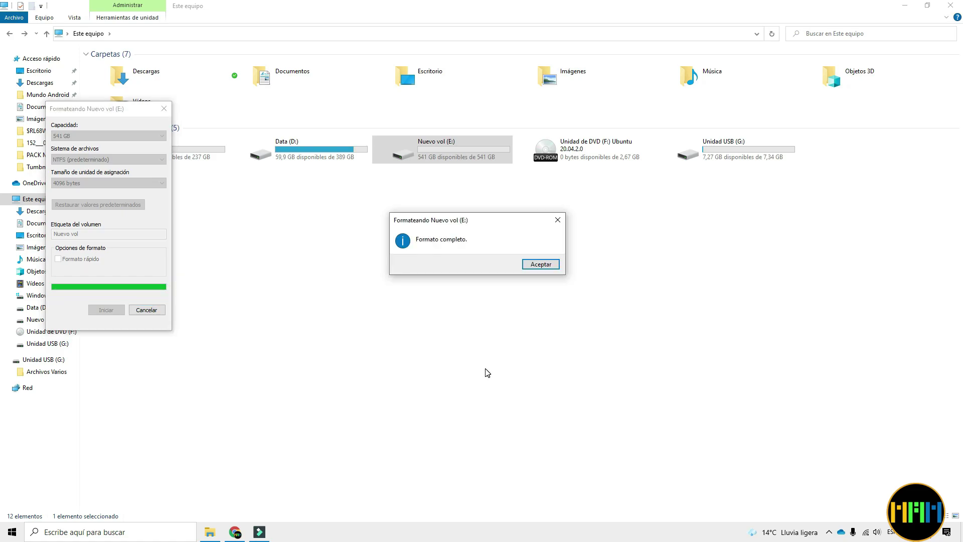
- Acknowledge the finished format and close the format dialog for the Nuevo vol (E:) drive
{"action": "left_click", "coordinate": [540, 266]}
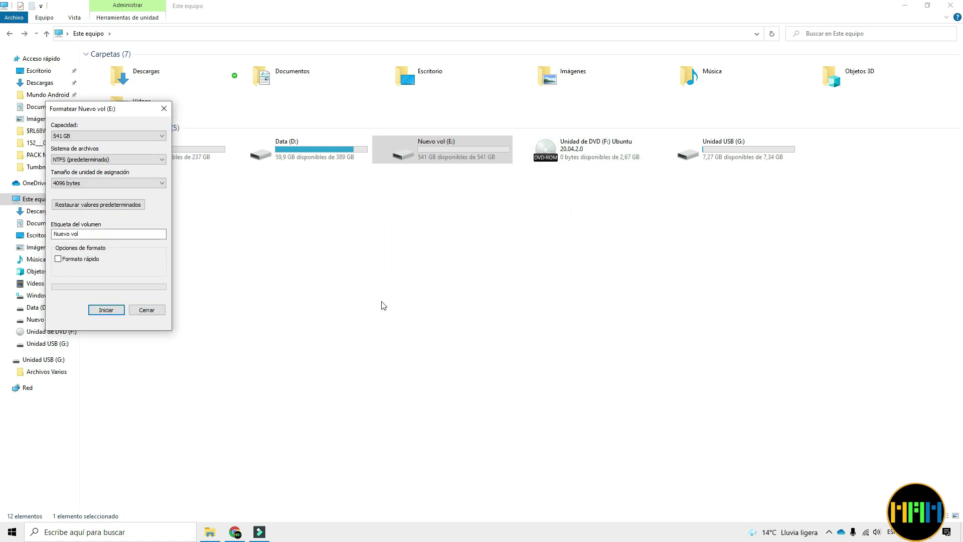
{"action": "left_click", "coordinate": [147, 311]}
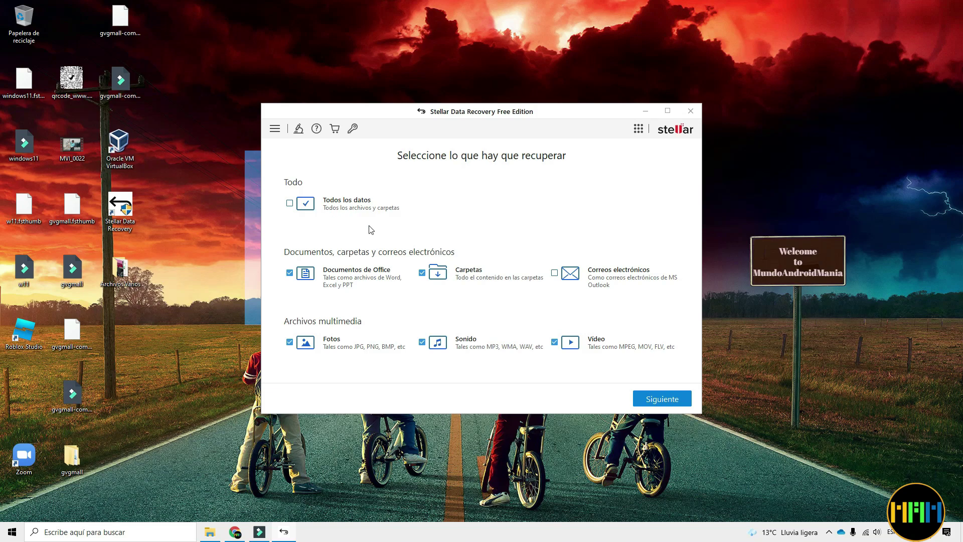
- Switch to Stellar Data Recovery and scan the Nuevo vol (E:) drive for Office documents, folders, photos, audio and video
{"action": "left_click", "coordinate": [670, 398]}
{"action": "left_click", "coordinate": [554, 269]}
{"action": "left_click", "coordinate": [661, 399]}
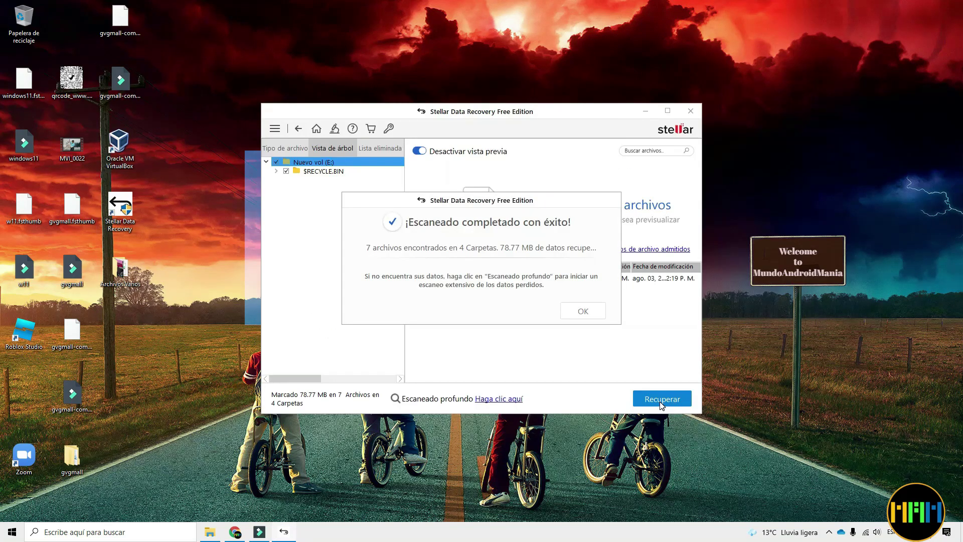
{"action": "left_click", "coordinate": [581, 312]}
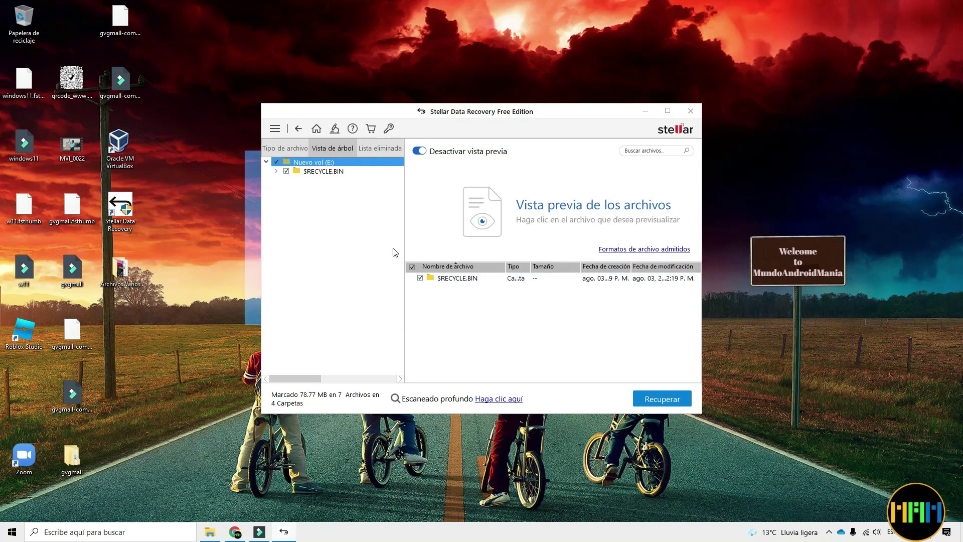
- Open the deleted $RL68WIA folder inside $RECYCLE.BIN in the scan results and preview the #shorts Funda Gameboy Smartphone.mp4 video
{"action": "left_click", "coordinate": [323, 173]}
{"action": "double_click", "coordinate": [454, 278]}
{"action": "double_click", "coordinate": [457, 279]}
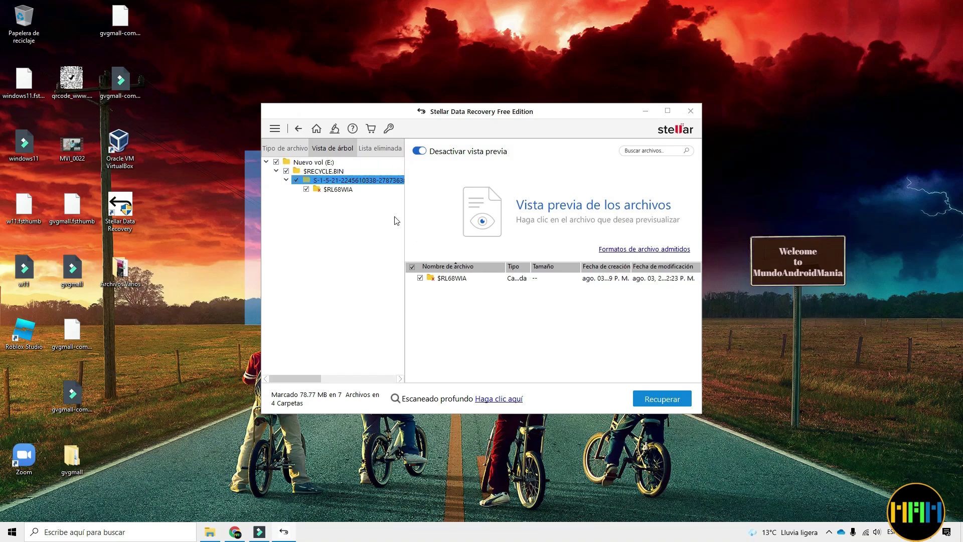
{"action": "left_click", "coordinate": [338, 190]}
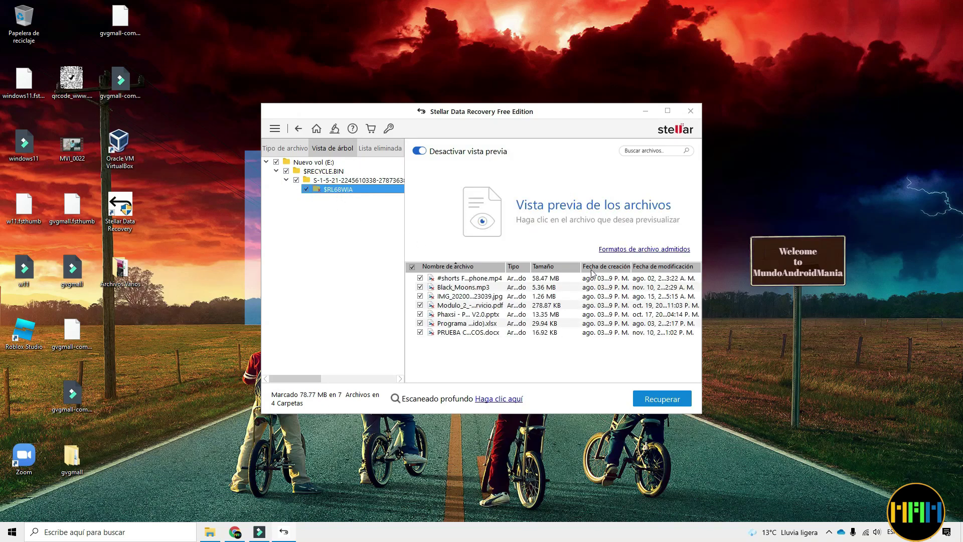
{"action": "left_click", "coordinate": [530, 279]}
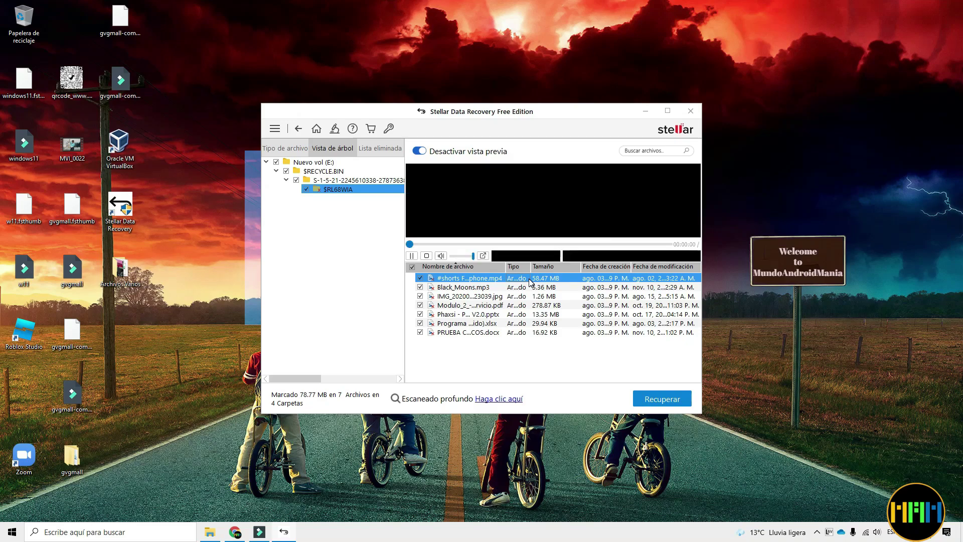
- Try to recover the marked files to the Nuevo vol (E:) drive, postponing the upgrade
{"action": "left_click", "coordinate": [661, 402]}
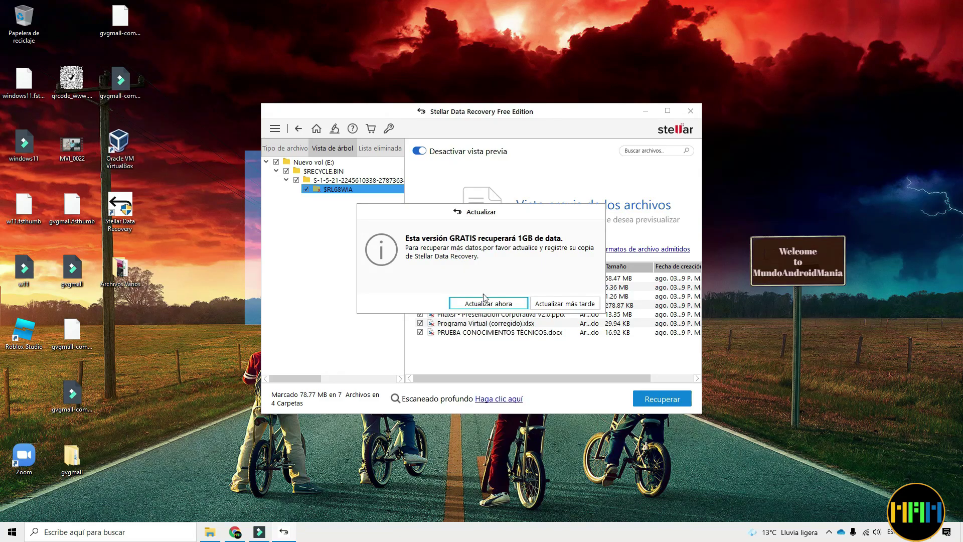
{"action": "left_click", "coordinate": [564, 304]}
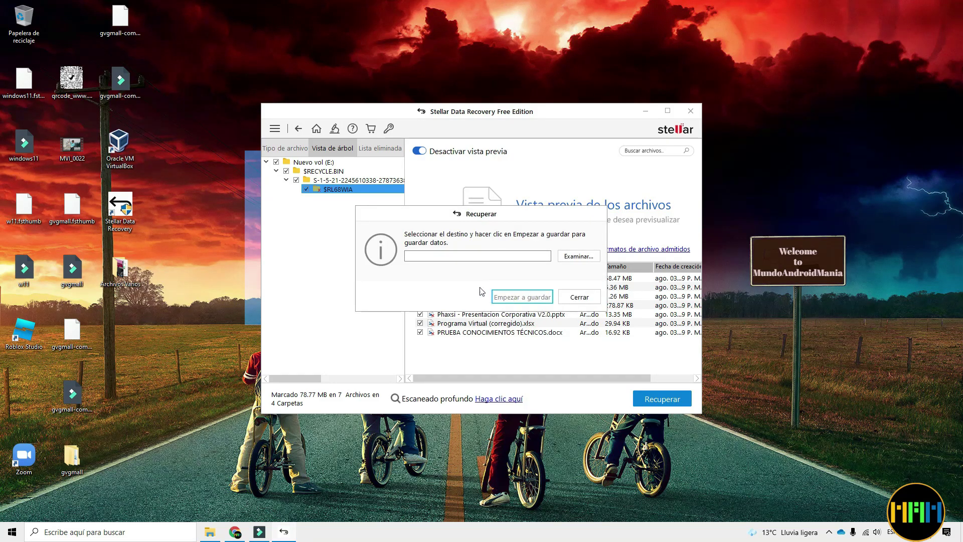
{"action": "left_click", "coordinate": [575, 256]}
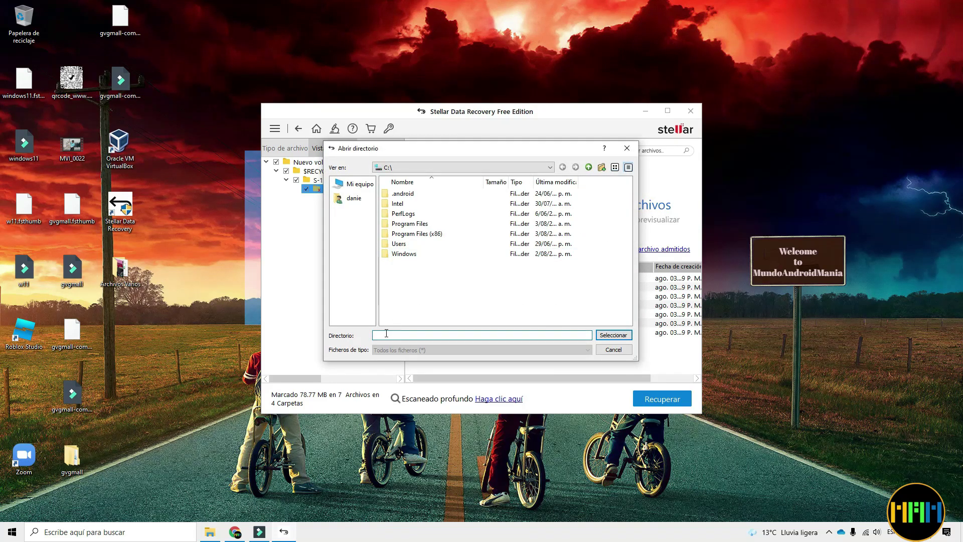
{"action": "left_click", "coordinate": [356, 184]}
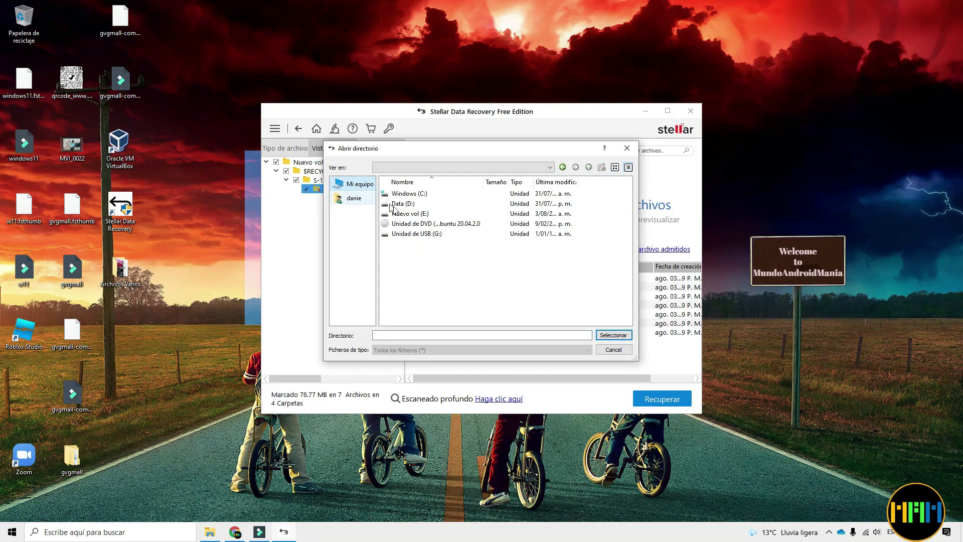
{"action": "double_click", "coordinate": [436, 216]}
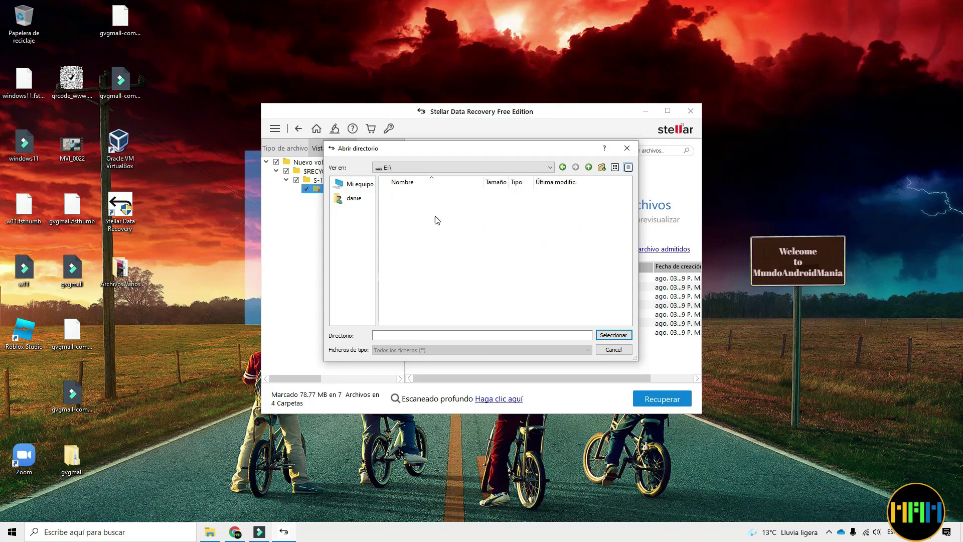
{"action": "left_click", "coordinate": [619, 336]}
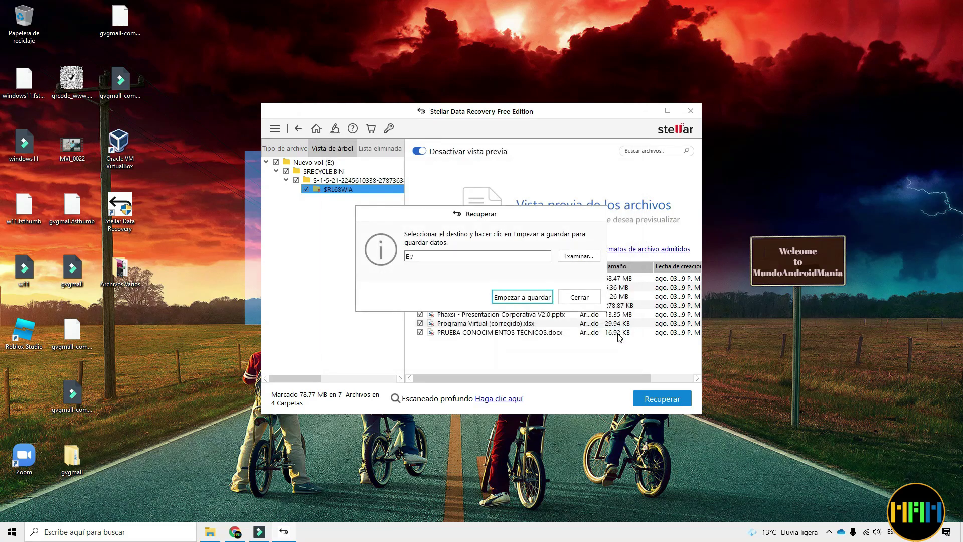
{"action": "left_click", "coordinate": [528, 301]}
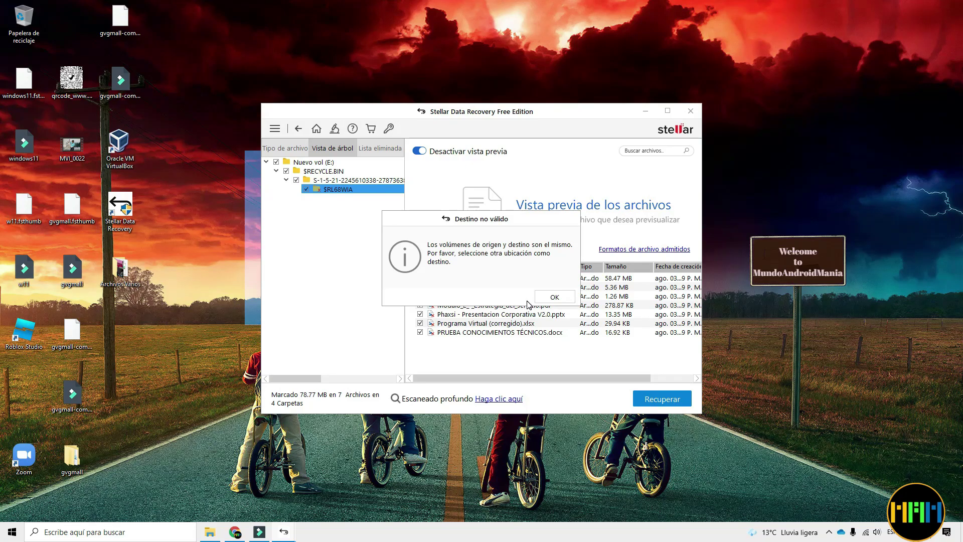
{"action": "left_click", "coordinate": [555, 299]}
- Restart the recovery without upgrading and create a folder named Recuperados on the Data (D:) drive
{"action": "left_click", "coordinate": [679, 401]}
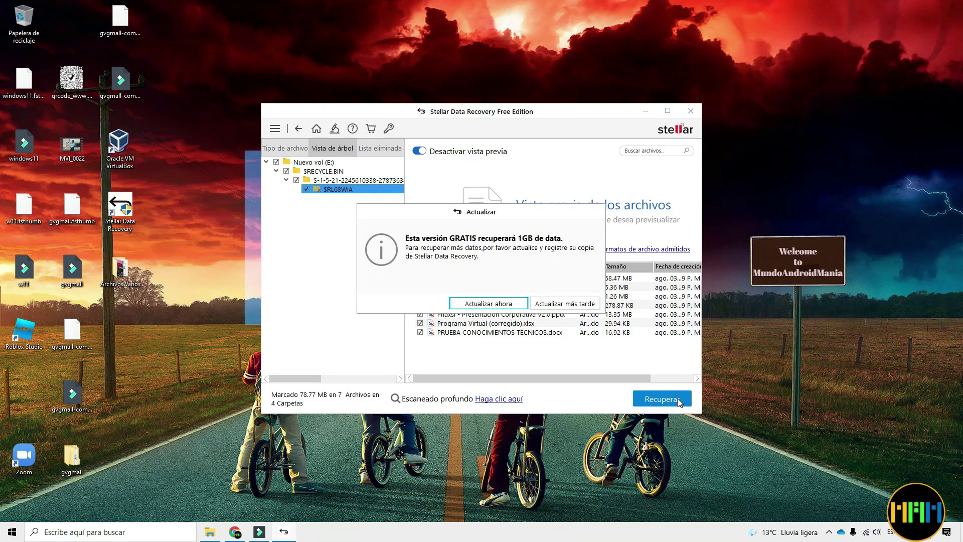
{"action": "left_click", "coordinate": [572, 306]}
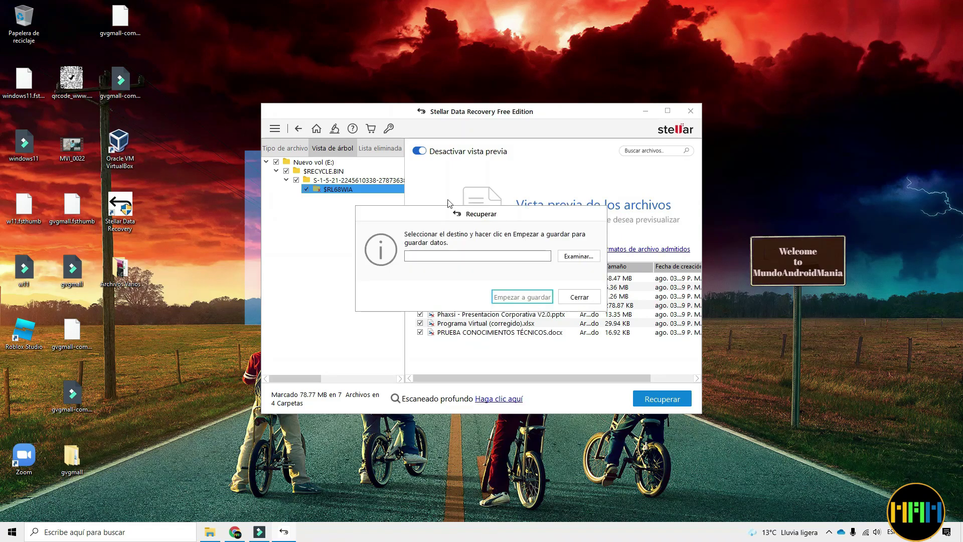
{"action": "left_click", "coordinate": [582, 260]}
{"action": "left_click", "coordinate": [357, 184]}
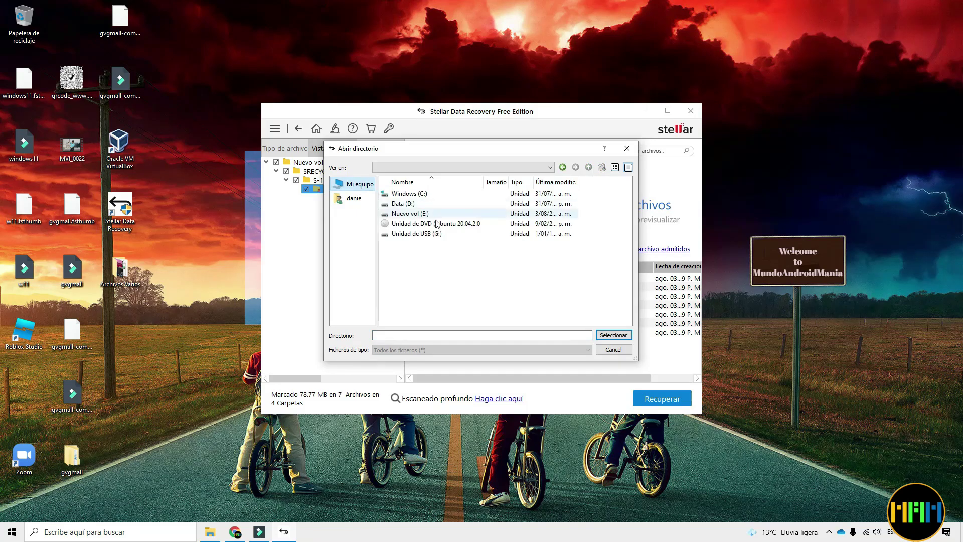
{"action": "double_click", "coordinate": [407, 203]}
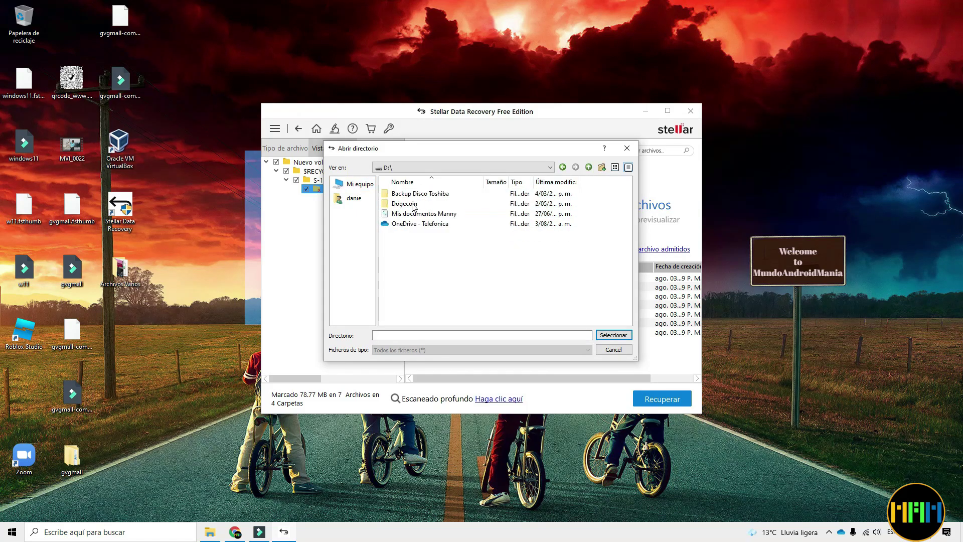
{"action": "left_click", "coordinate": [601, 167]}
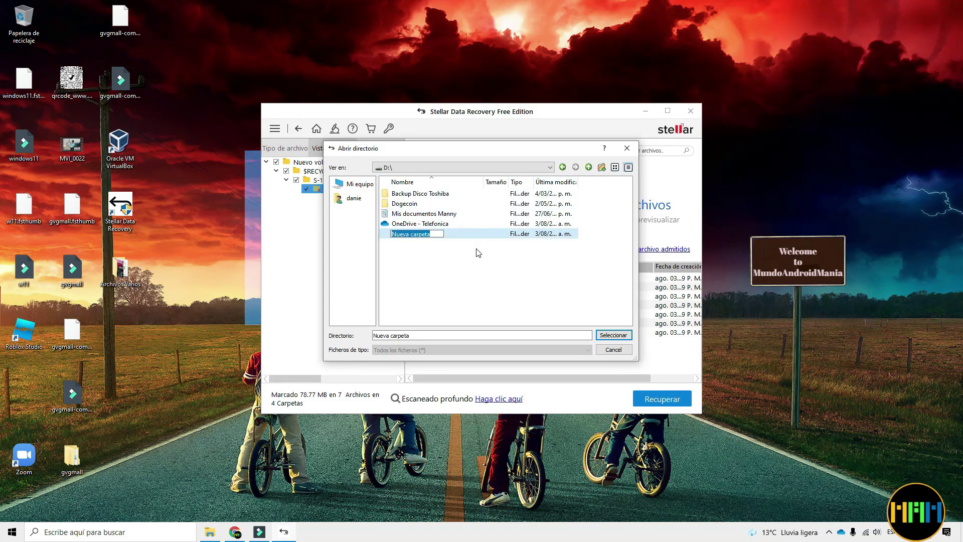
{"action": "type", "text": "Recuperados"}
{"action": "key", "text": "Return"}
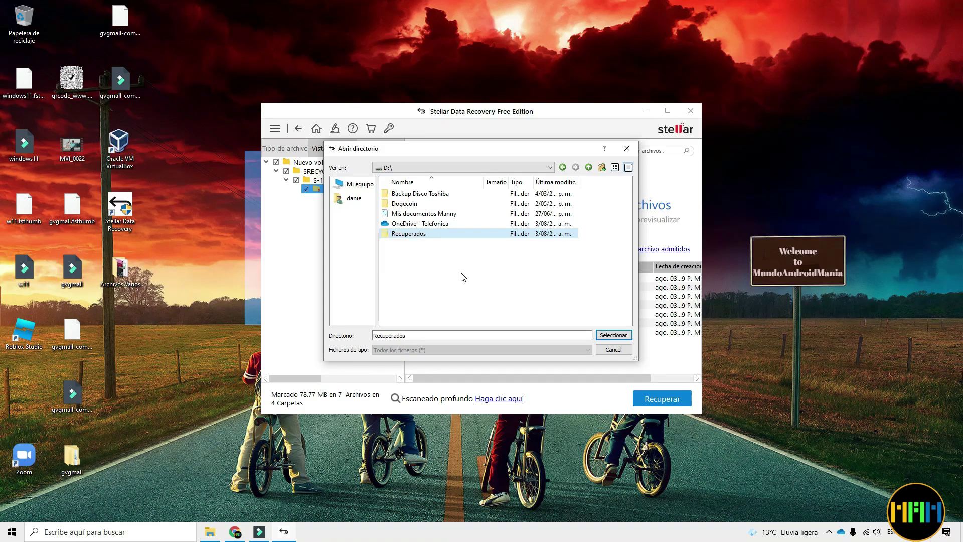
- Save the marked files to D:/Recuperados and postpone the upgrade offered after the recovery
{"action": "left_click", "coordinate": [611, 336]}
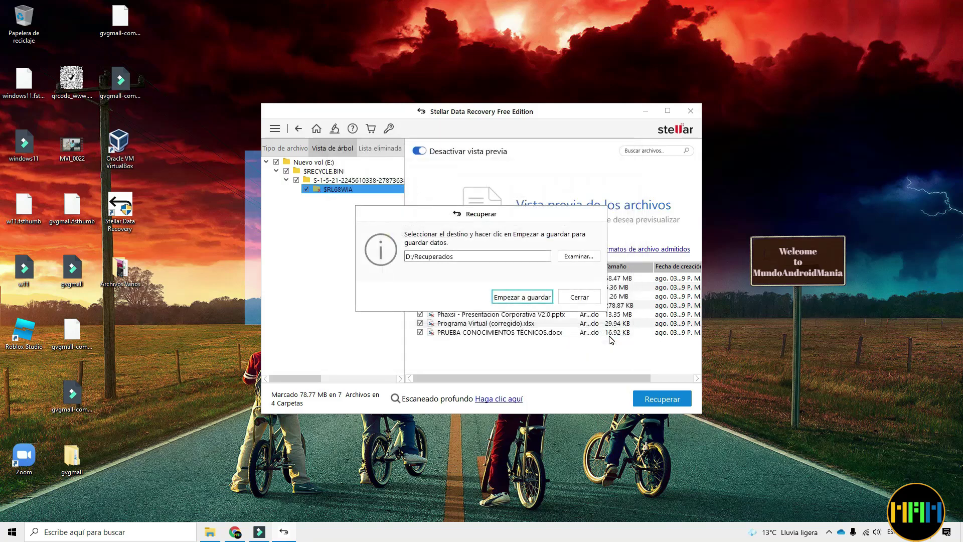
{"action": "left_click", "coordinate": [518, 298]}
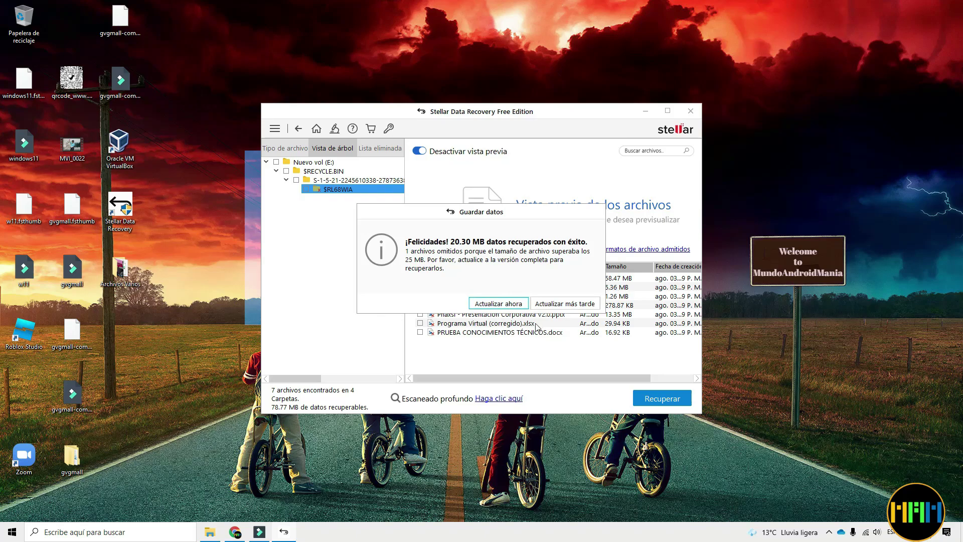
{"action": "left_click", "coordinate": [555, 304]}
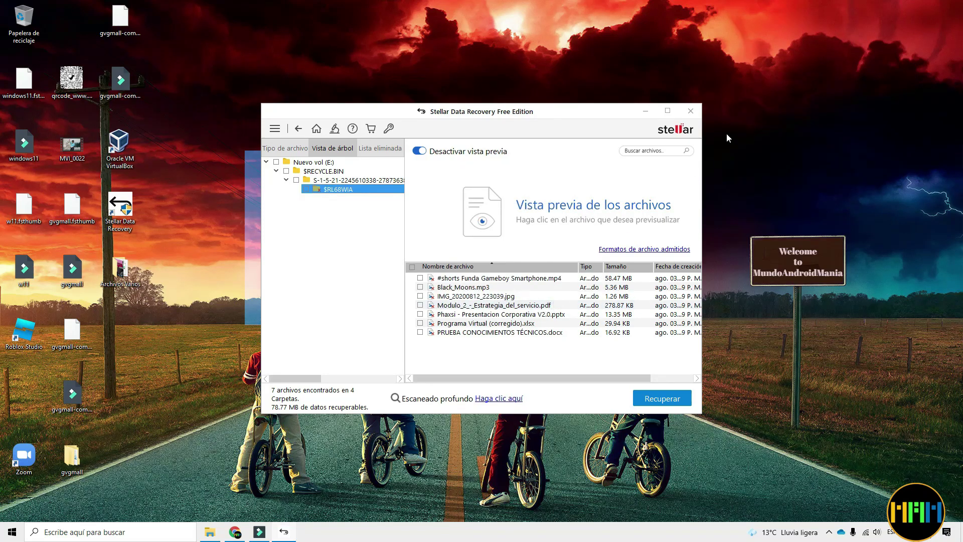
- Switch to File Explorer and browse the Recuperados folder on Data (D:) down to the recovered $RL68WIA folder
{"action": "left_click", "coordinate": [645, 111]}
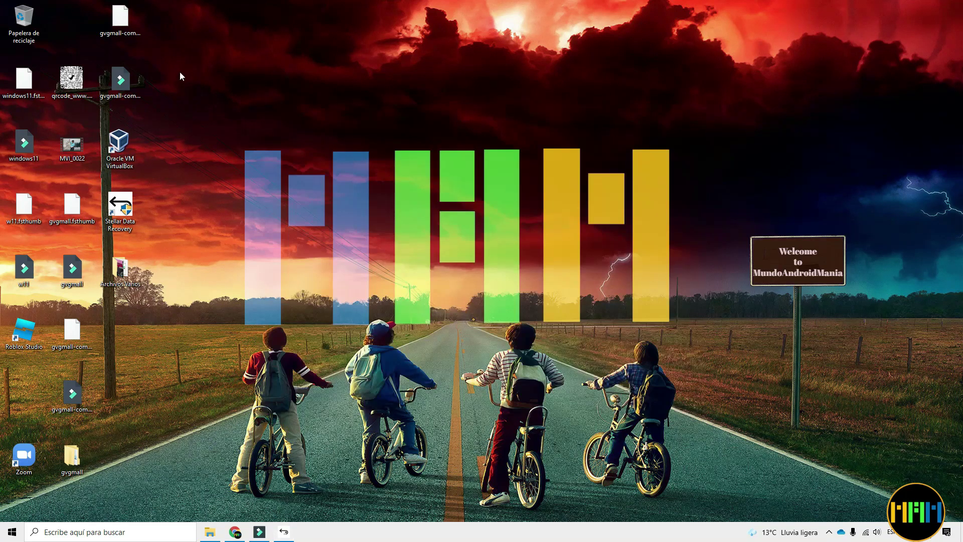
{"action": "left_click", "coordinate": [209, 531]}
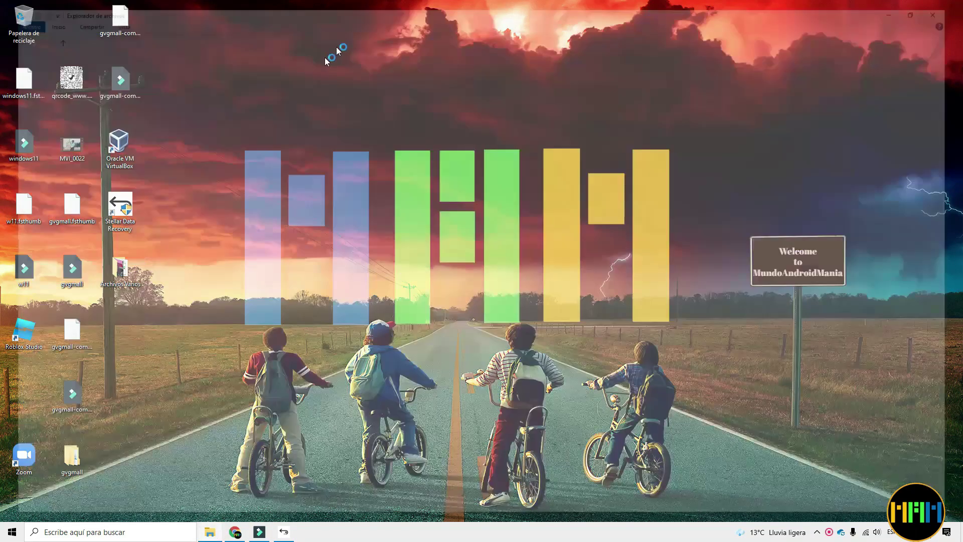
{"action": "left_click", "coordinate": [42, 295]}
{"action": "left_click", "coordinate": [37, 307]}
{"action": "left_click", "coordinate": [137, 115]}
{"action": "double_click", "coordinate": [137, 114]}
{"action": "left_click", "coordinate": [104, 67]}
{"action": "double_click", "coordinate": [108, 69]}
{"action": "double_click", "coordinate": [112, 70]}
{"action": "double_click", "coordinate": [176, 66]}
{"action": "double_click", "coordinate": [129, 67]}
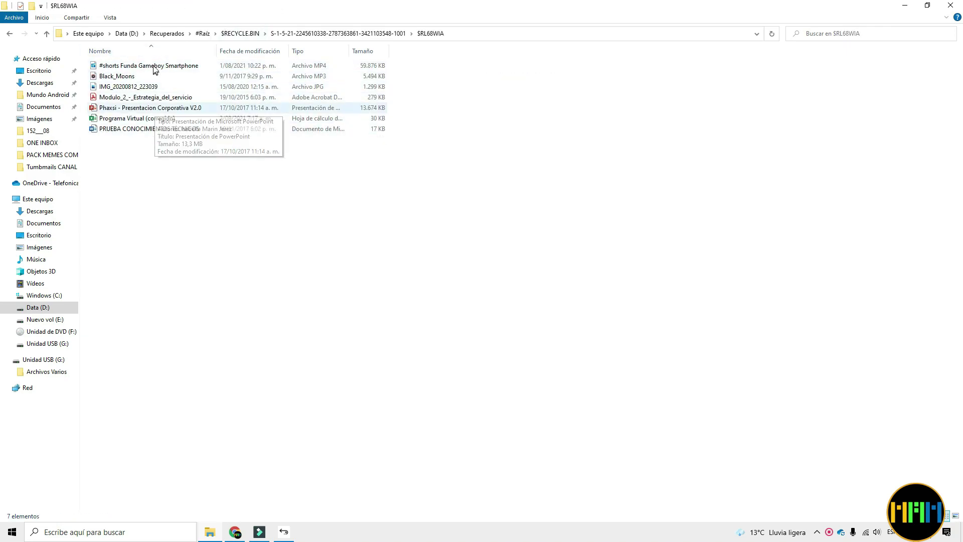
- Check the recovered #shorts Funda Gameboy Smartphone video, Black_Moons audio and IMG_20200812_223039 photo, closing each one
{"action": "double_click", "coordinate": [146, 65]}
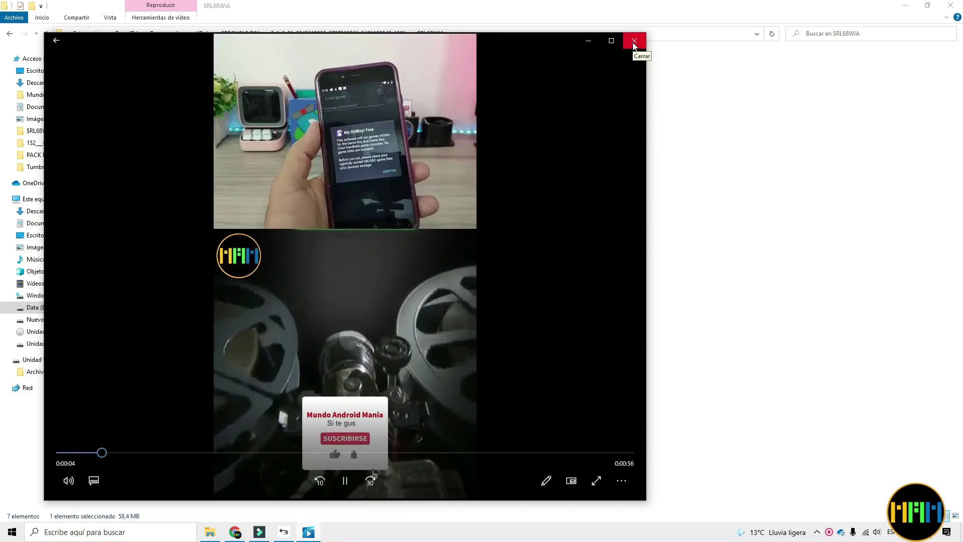
{"action": "left_click", "coordinate": [635, 40]}
{"action": "left_click", "coordinate": [120, 78]}
{"action": "double_click", "coordinate": [120, 79]}
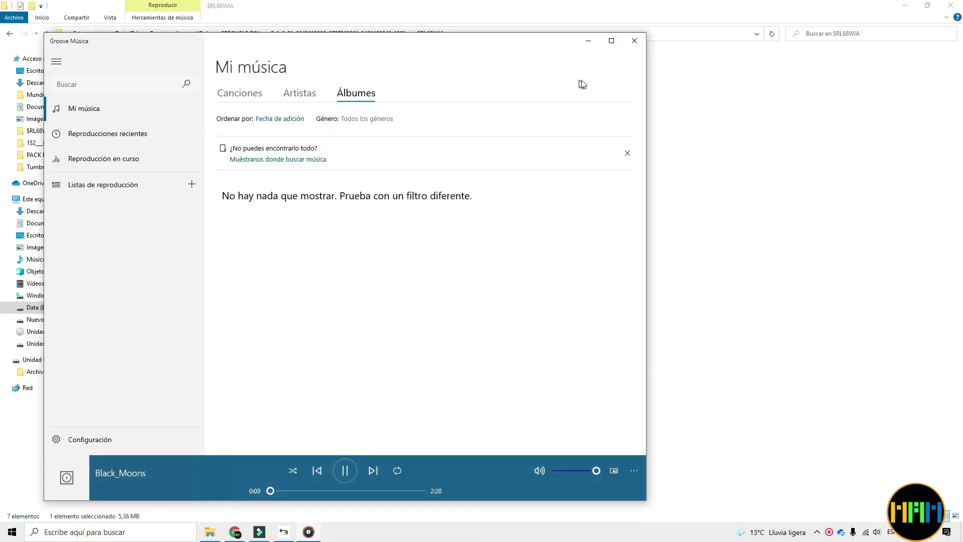
{"action": "left_click", "coordinate": [636, 40]}
{"action": "double_click", "coordinate": [107, 87]}
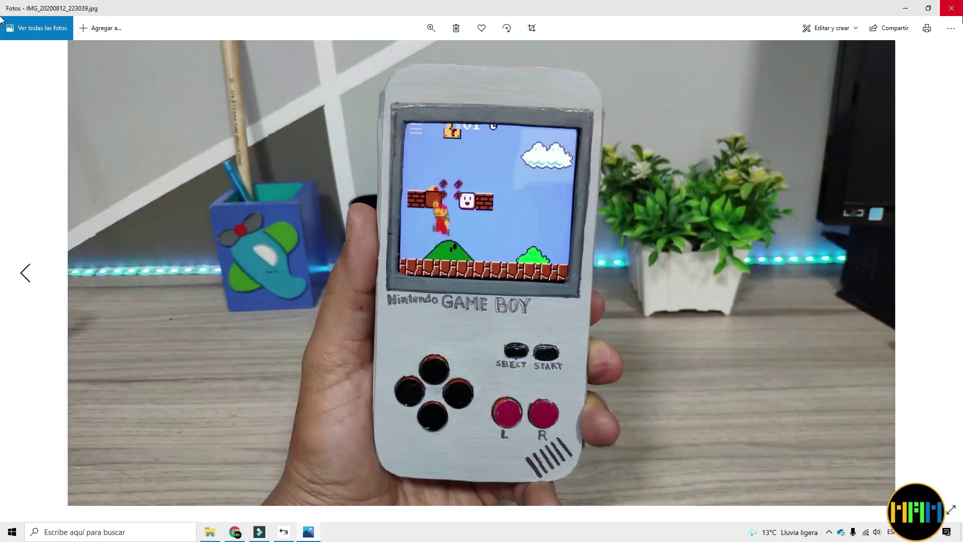
{"action": "left_click", "coordinate": [955, 8]}
- Check the recovered Modulo_2_-_Estrategia_del_servicio PDF, Phaxsi presentation, Programa Virtual (corregido) spreadsheet and PRUEBA CONOCIMIENTOS TÉCNICOS document, closing each one
{"action": "double_click", "coordinate": [146, 97]}
{"action": "left_click", "coordinate": [952, 5]}
{"action": "double_click", "coordinate": [116, 108]}
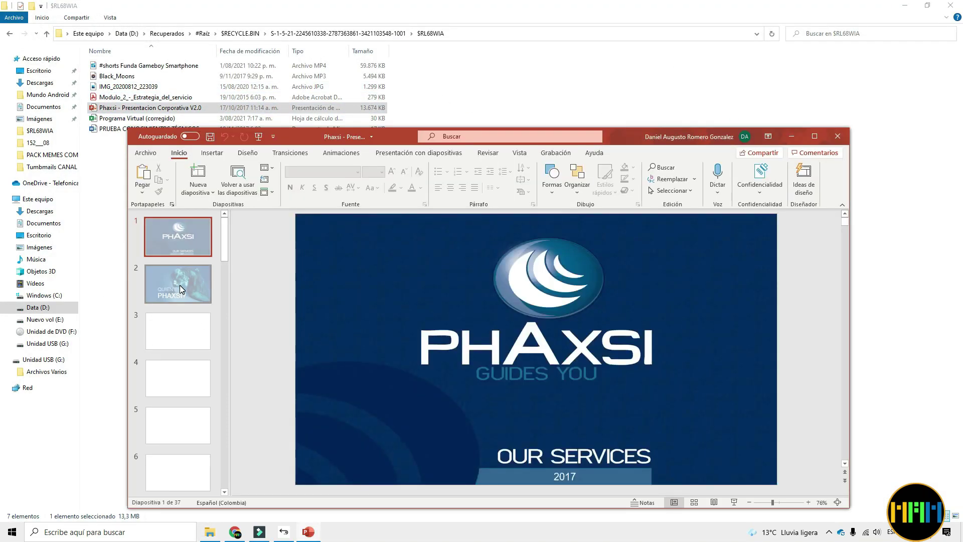
{"action": "left_click", "coordinate": [837, 136]}
{"action": "double_click", "coordinate": [137, 118]}
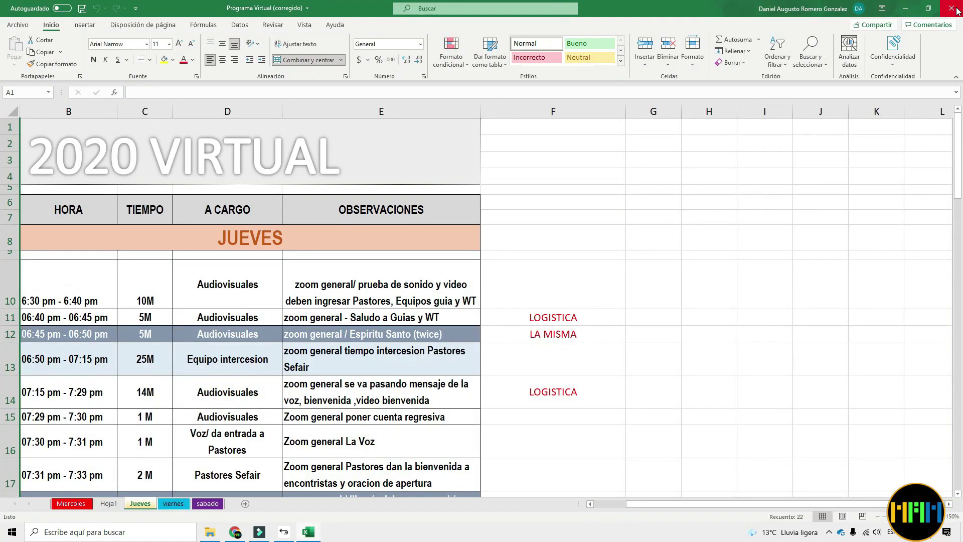
{"action": "left_click", "coordinate": [952, 5]}
{"action": "double_click", "coordinate": [118, 129]}
{"action": "left_click", "coordinate": [950, 5]}
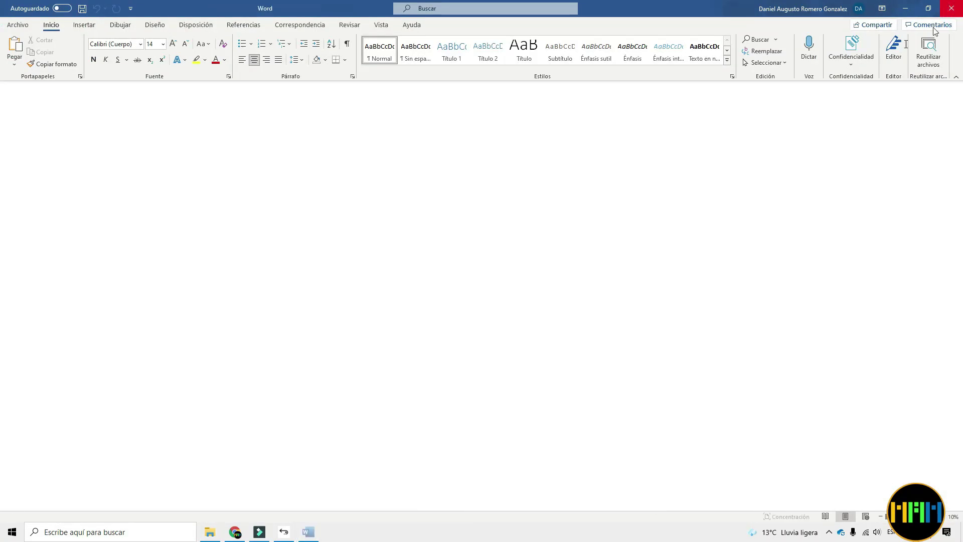
- Go back to the Recuperados folder, then return to Stellar Data Recovery and start a deep scan of Nuevo vol (E:)
{"action": "left_click", "coordinate": [167, 33]}
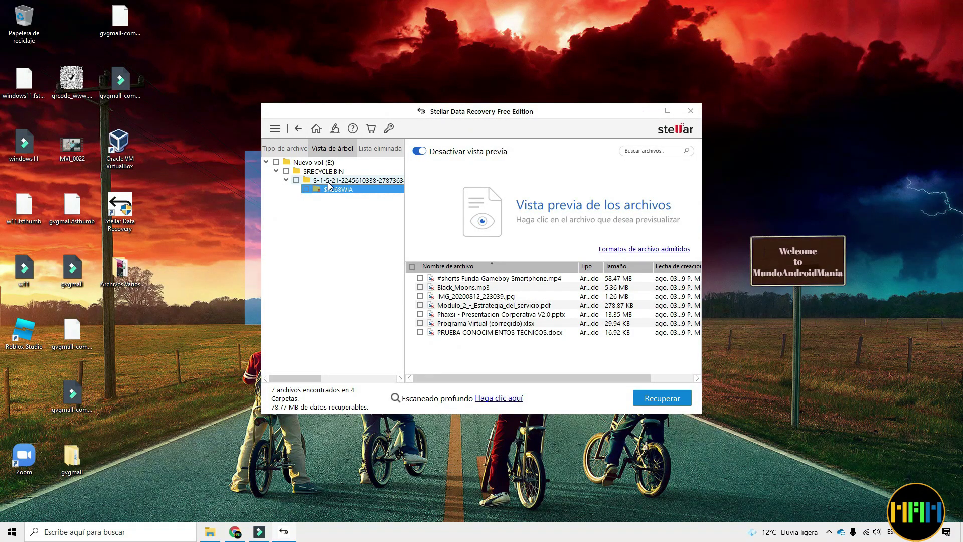
{"action": "left_click", "coordinate": [498, 399]}
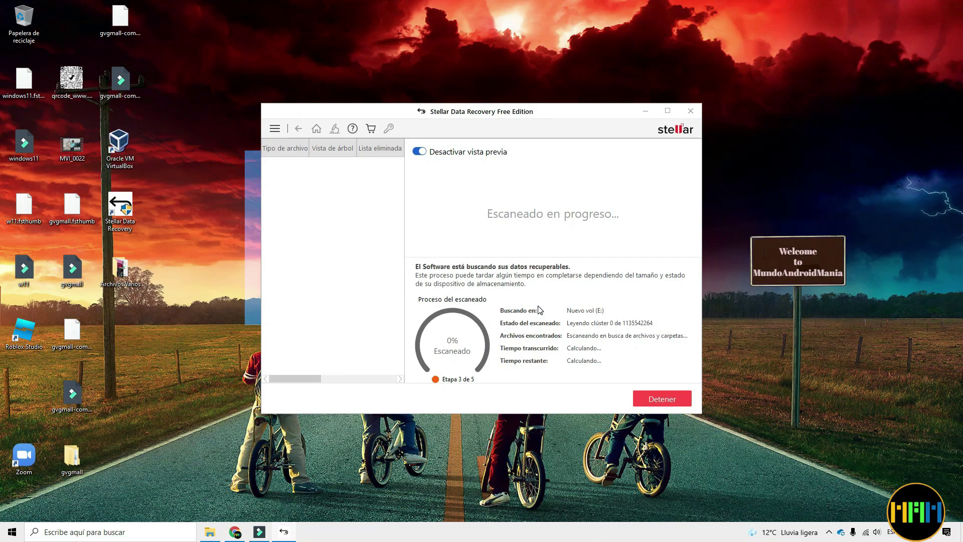